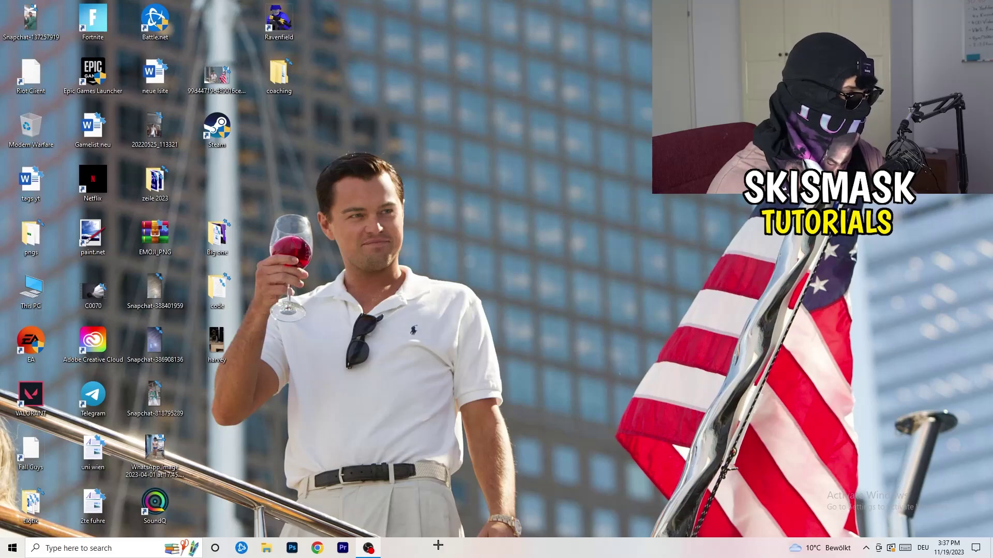
- Open Task Manager and inspect the Antimalware Service Executable process without ending it
right_click(488, 548)
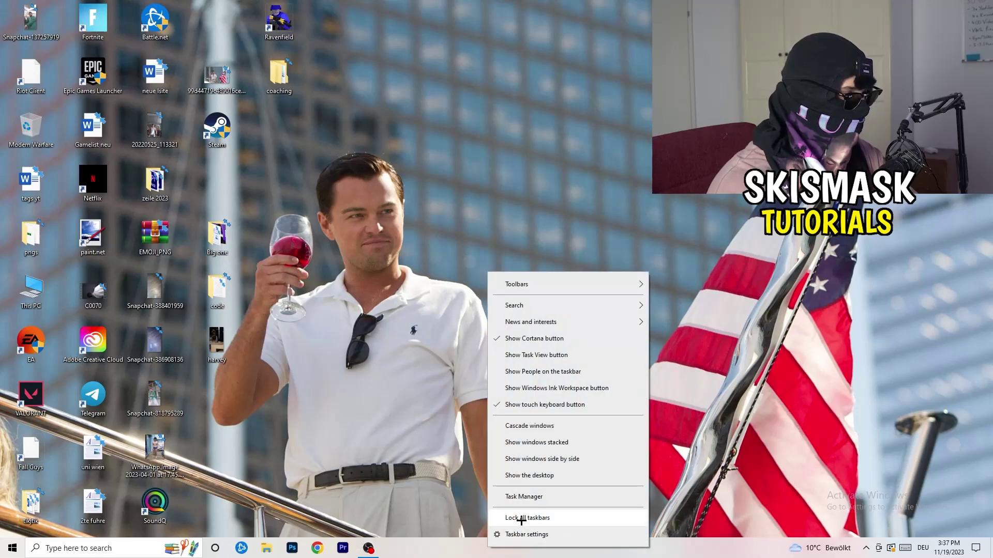
click(527, 495)
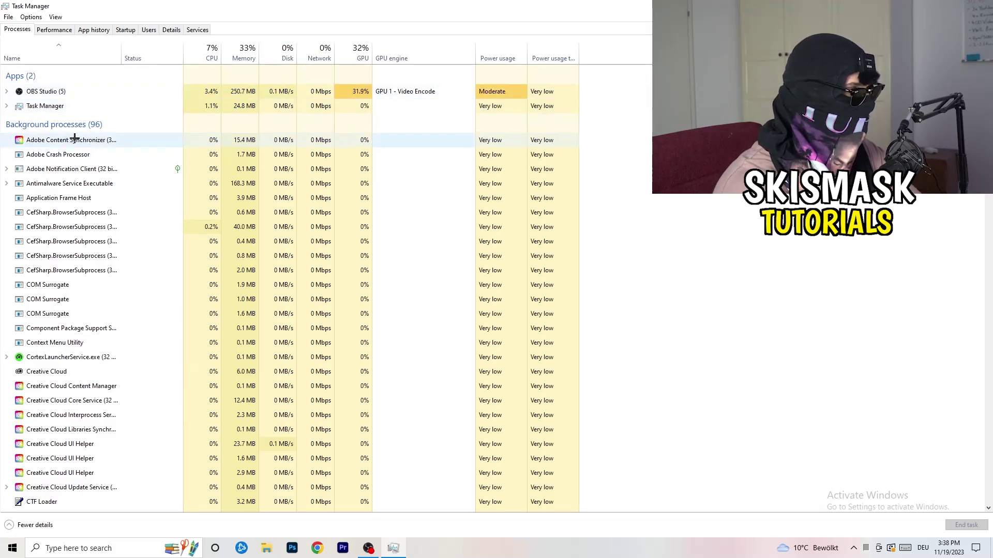
right_click(248, 181)
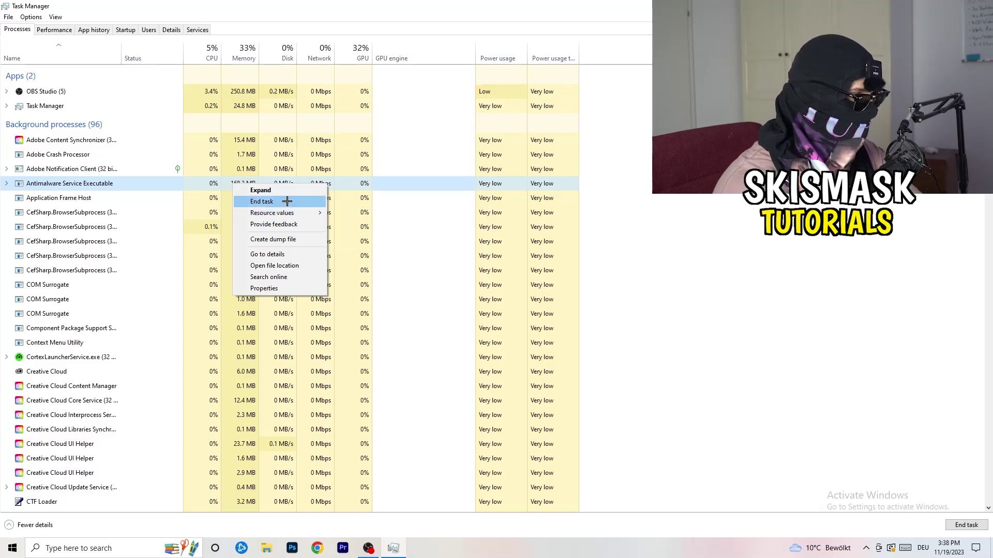
click(607, 163)
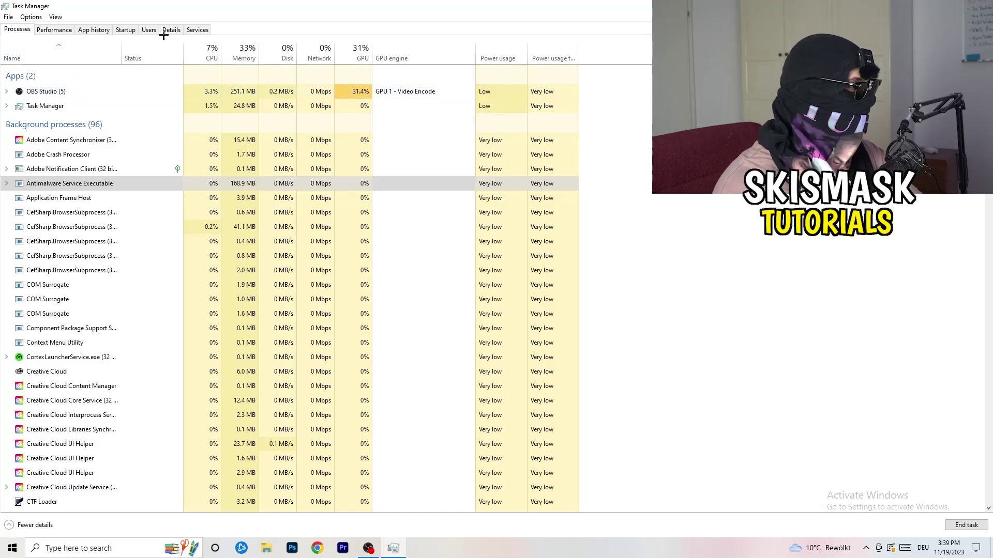
- Review the startup options for Dropbox, EA and File Association Helper, leaving all unchanged
click(125, 30)
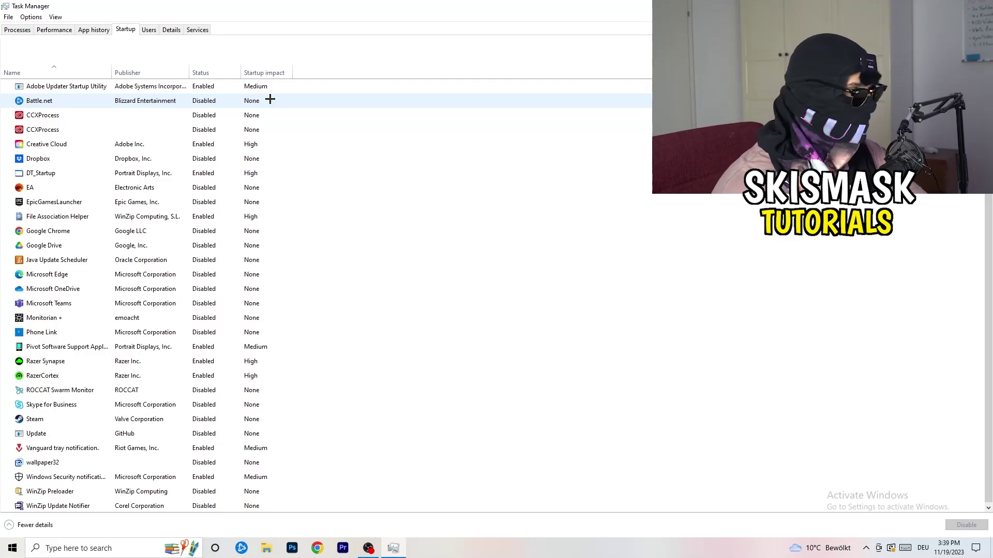
right_click(205, 158)
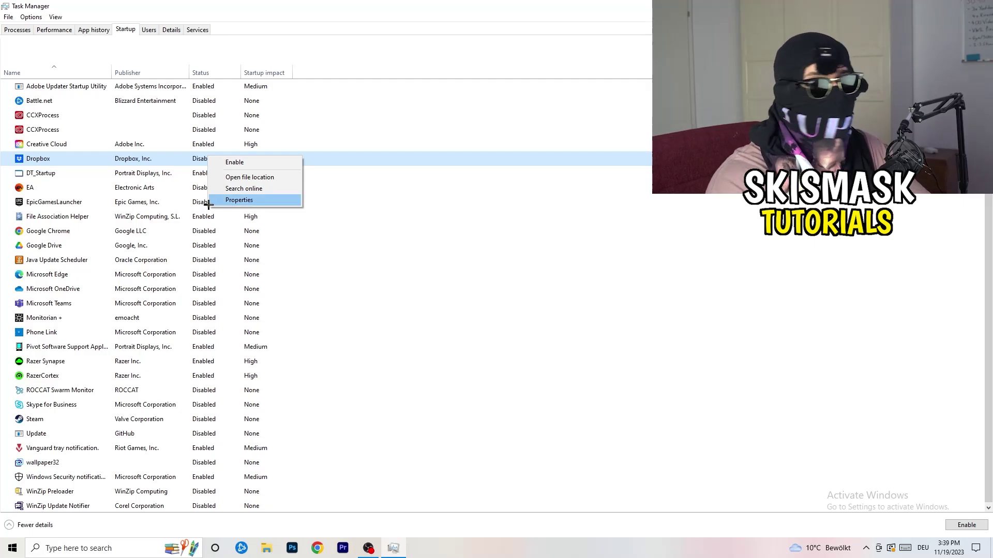
right_click(99, 189)
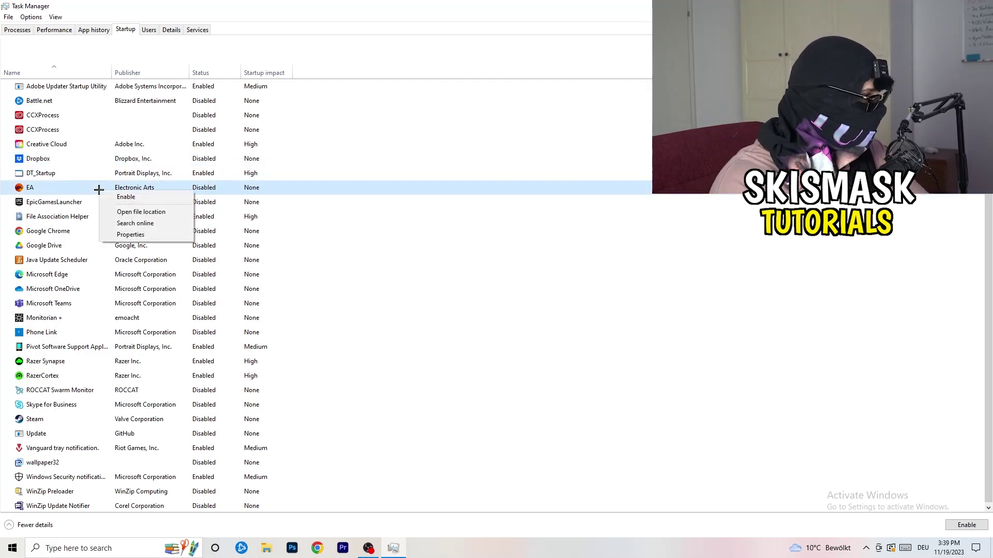
click(660, 270)
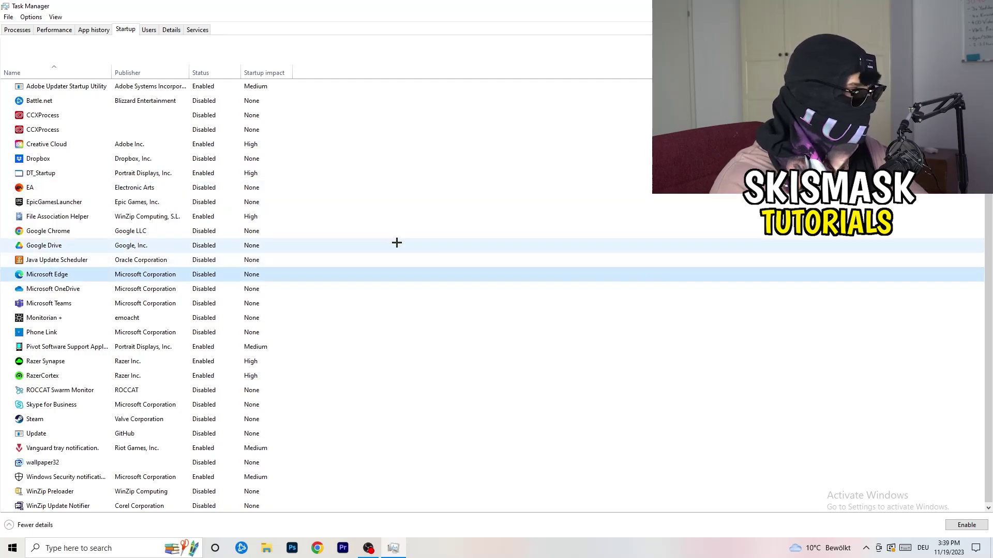
right_click(204, 220)
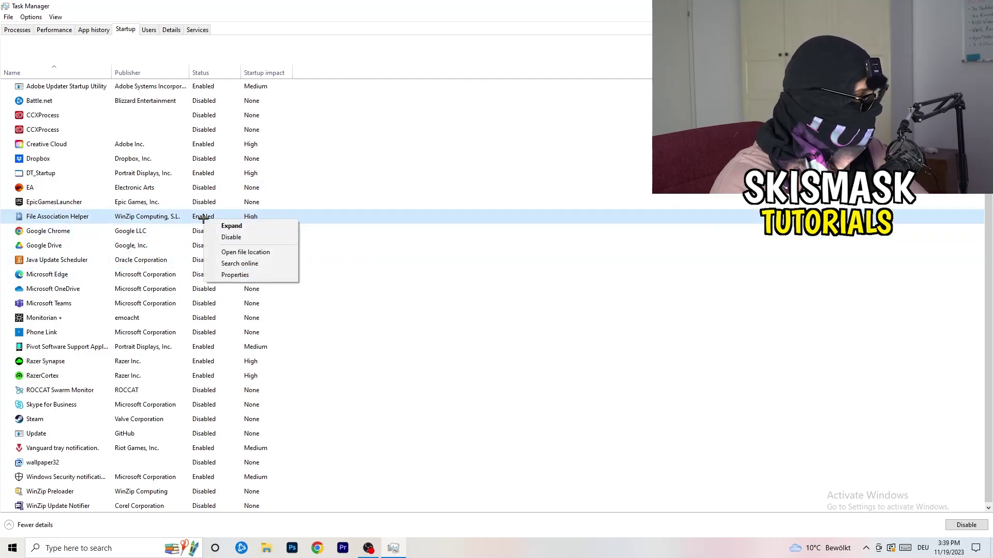
click(446, 260)
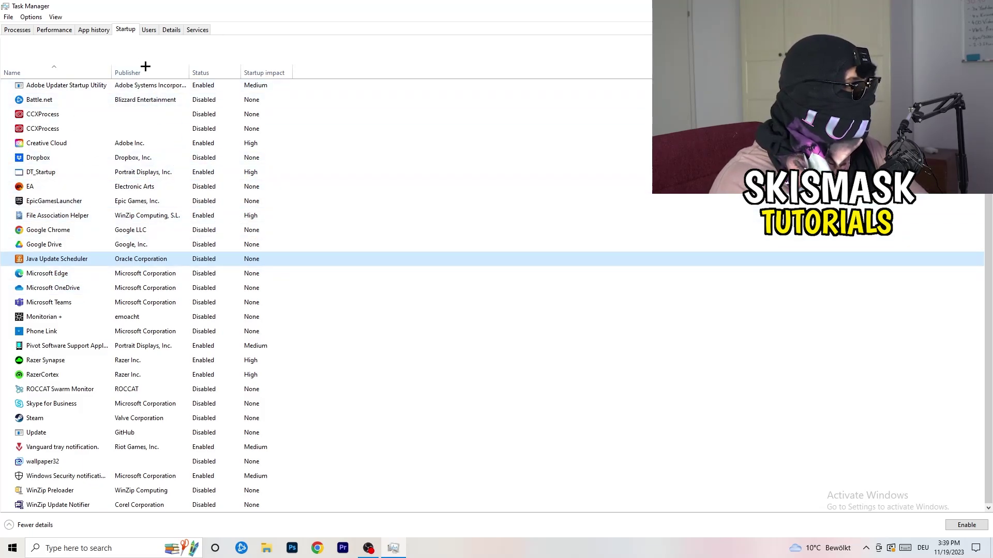
click(56, 30)
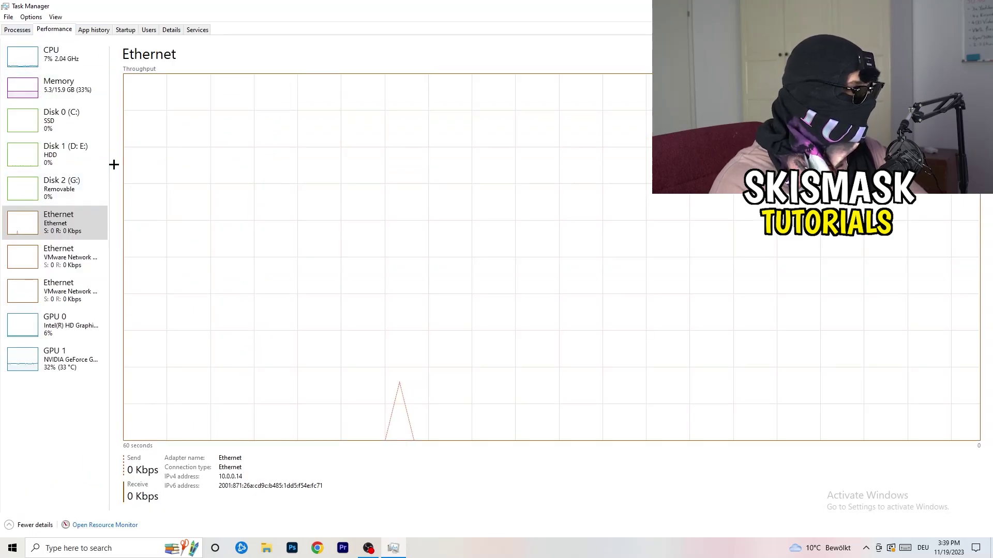
- Check DropboxCrashHandler's priority options in Details without changing them, then close Task Manager
click(172, 30)
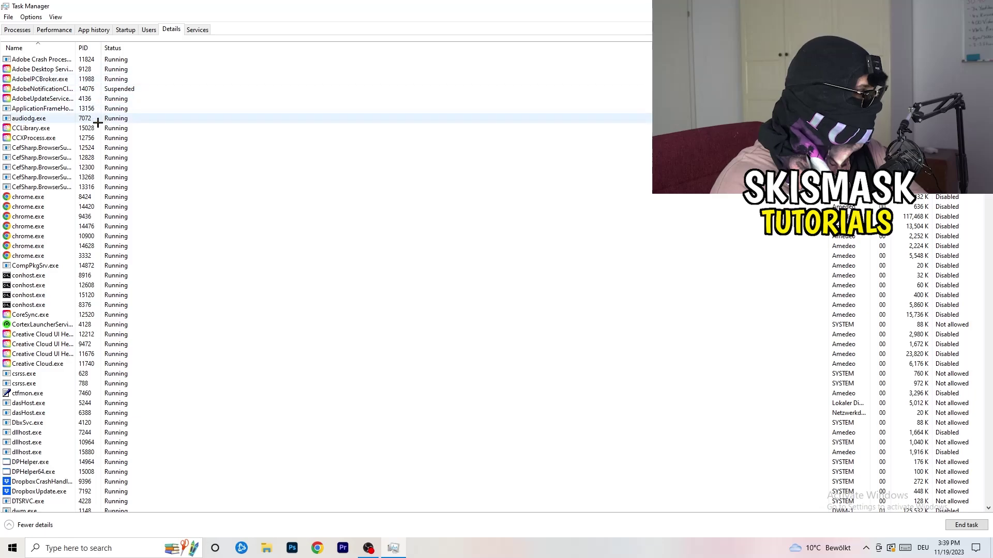
scroll(106, 259, down, 6)
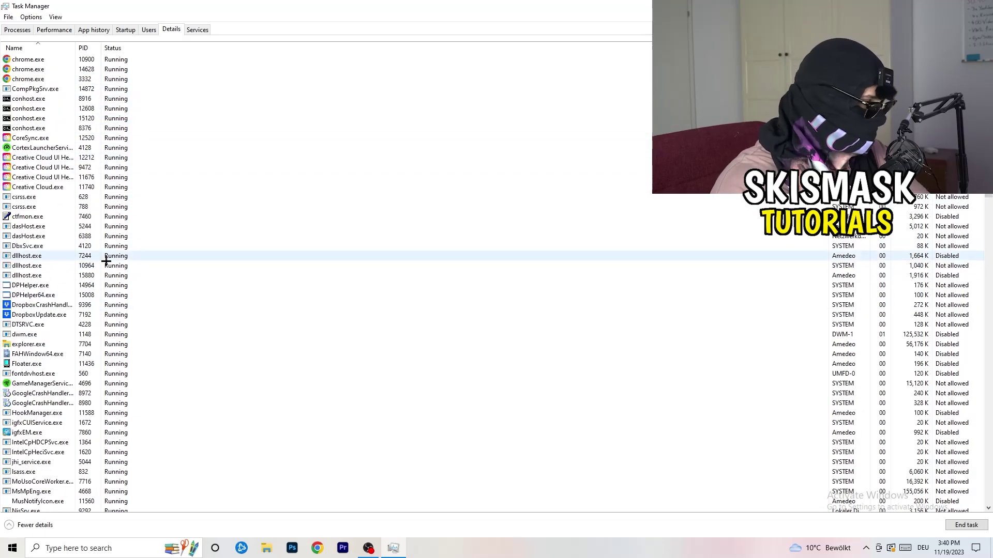
right_click(43, 306)
right_click(88, 306)
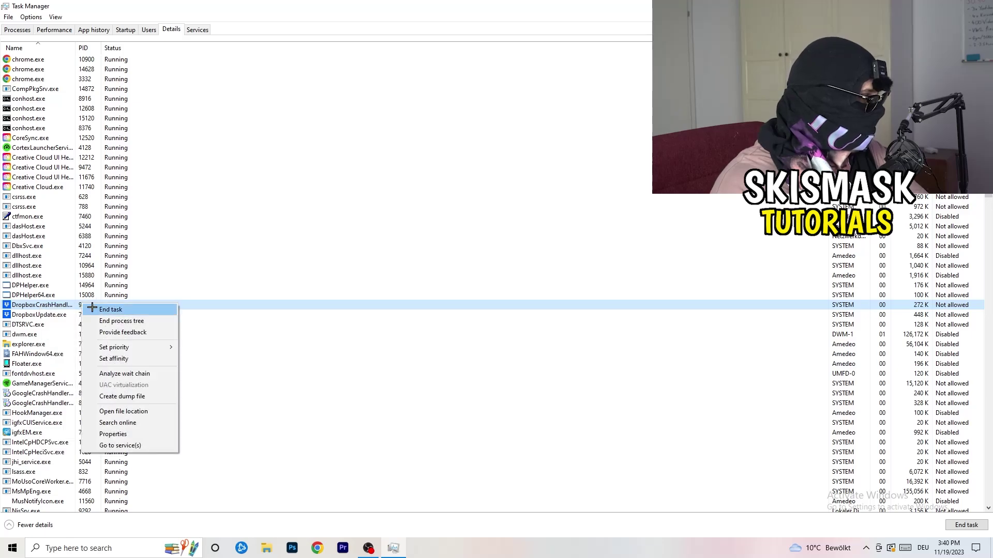
right_click(80, 306)
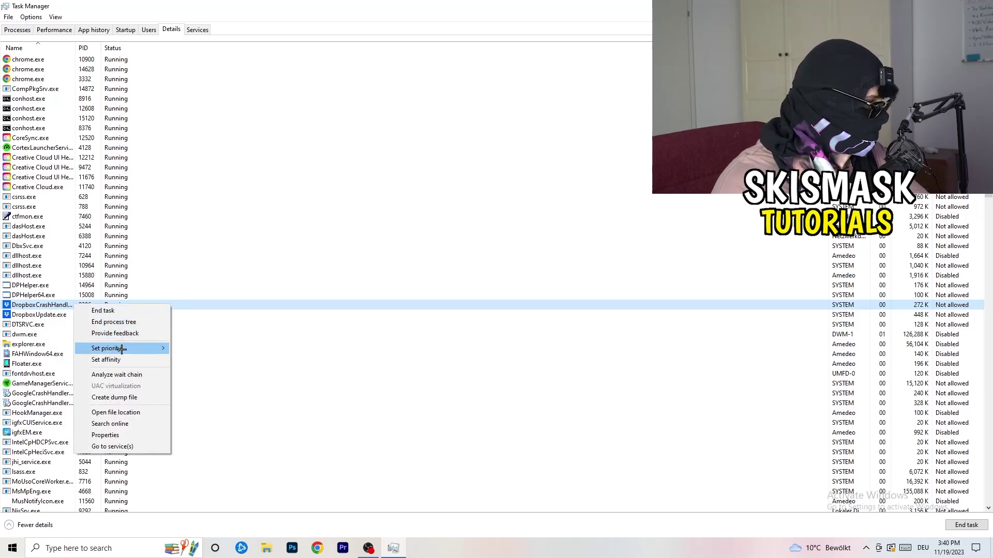
mouse_move(119, 348)
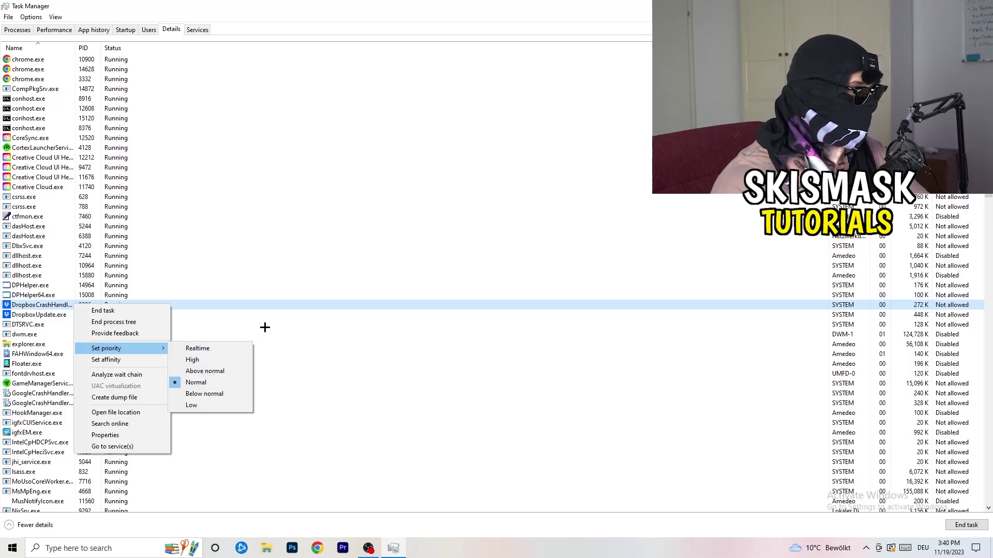
click(492, 3)
key(alt+F4)
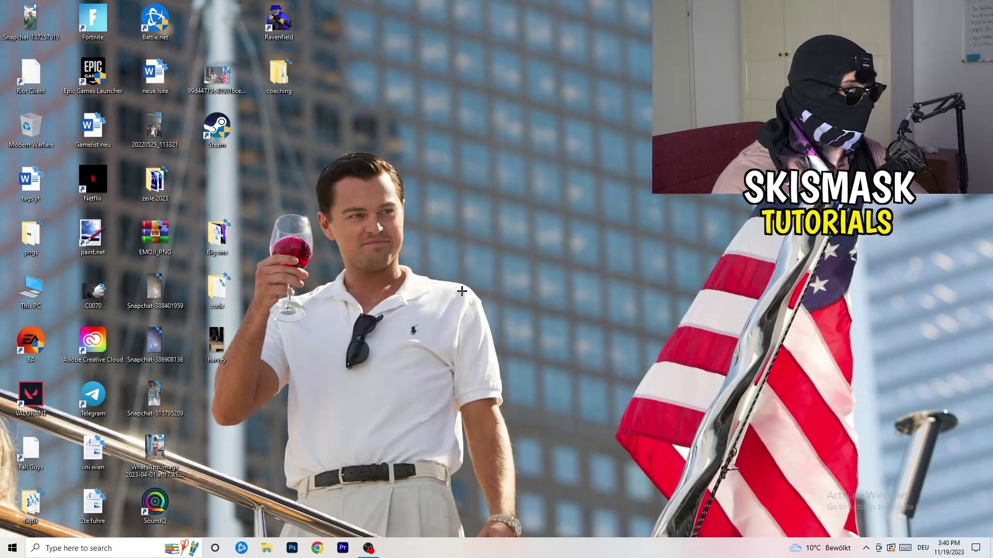
- Launch Settings by searching 'settings' from Start and go to System's Display page
click(12, 548)
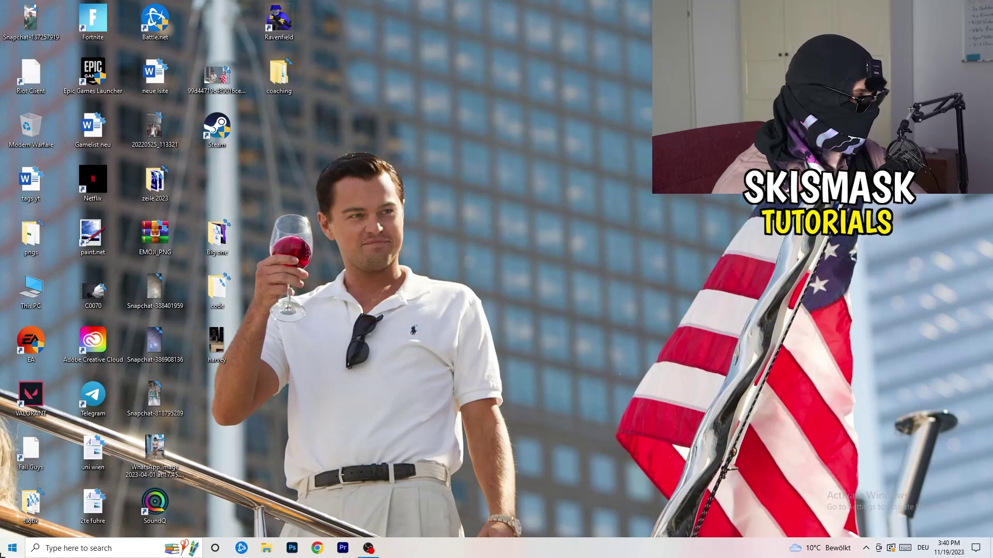
text(settings)
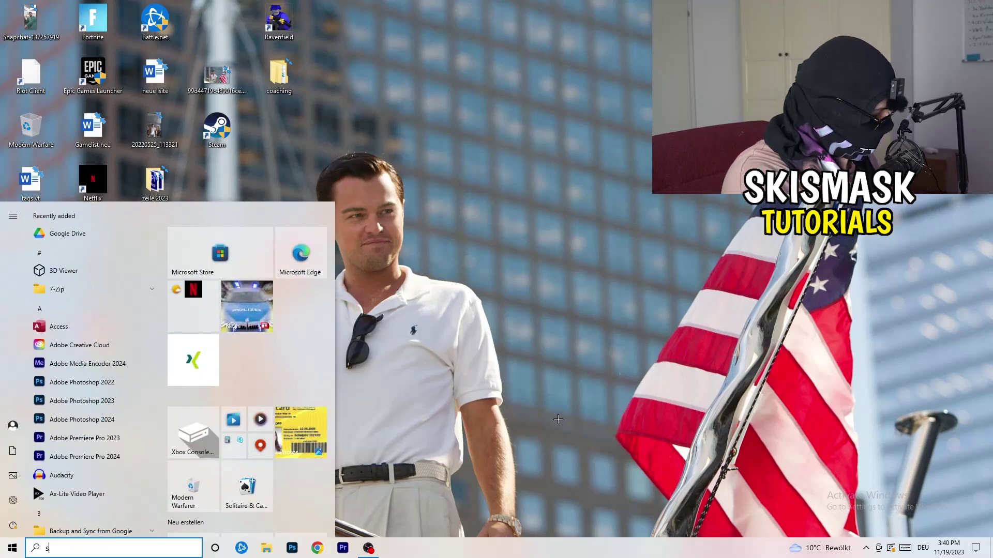
key(Return)
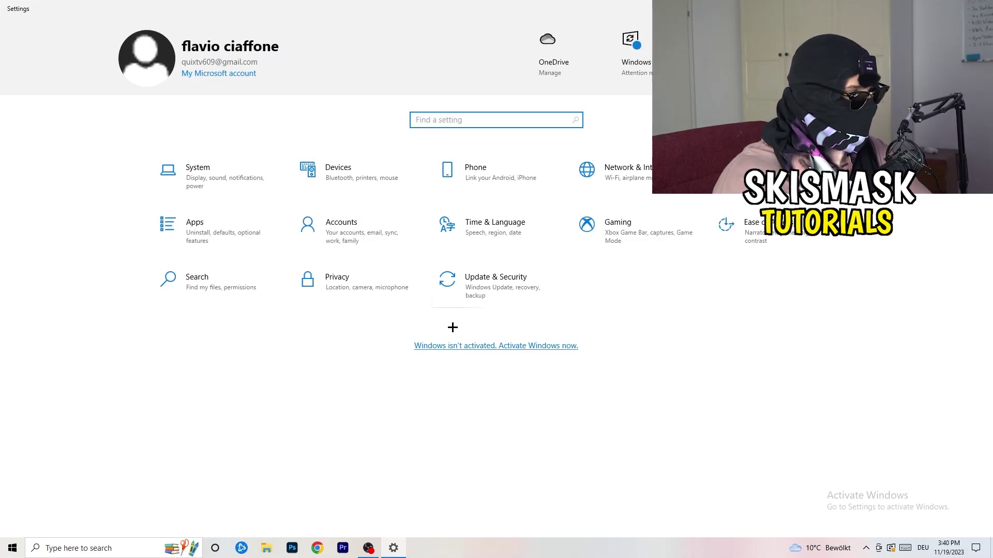
click(223, 186)
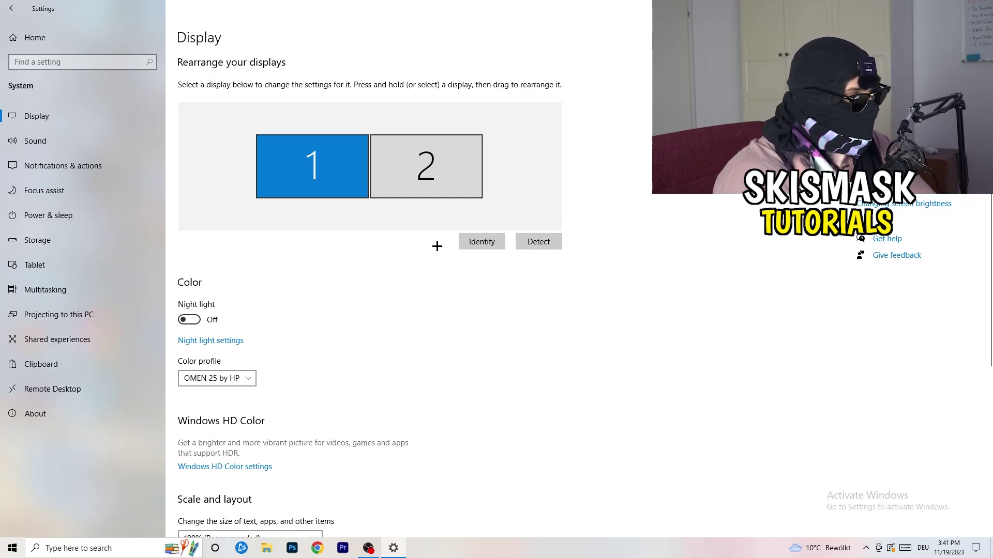
- Confirm the display scale stays at 100% (Recommended)
scroll(350, 284, down, 1)
scroll(351, 284, up, 1)
scroll(351, 284, down, 5)
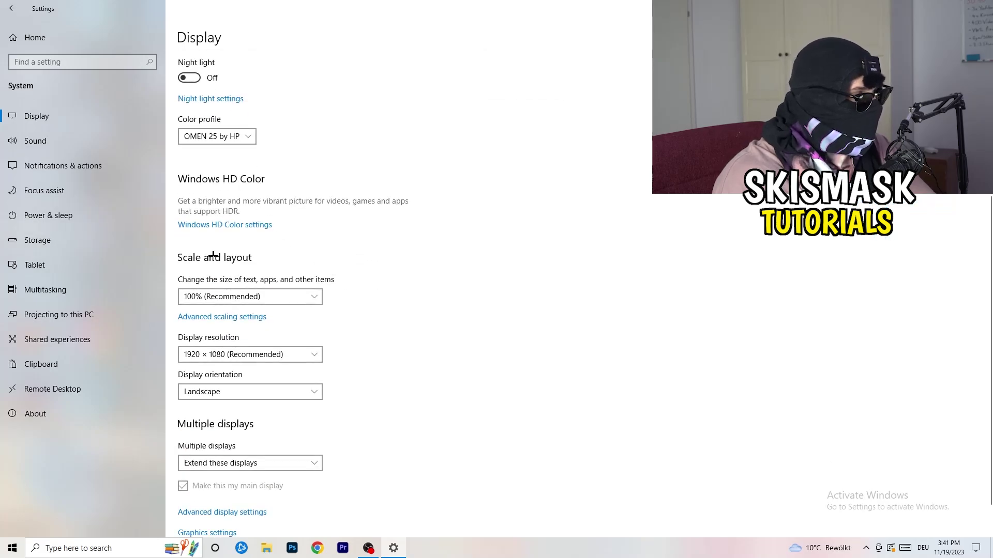
click(306, 295)
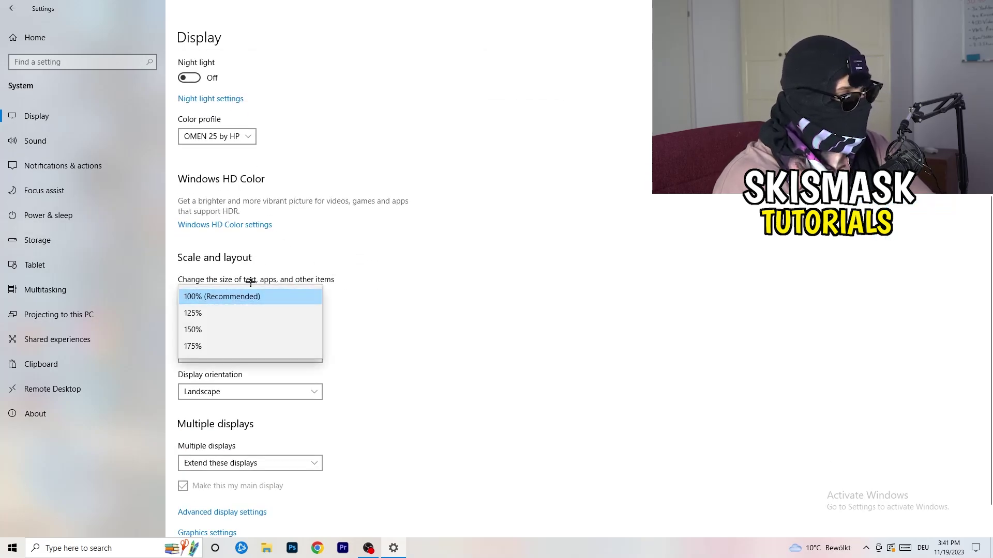
click(351, 279)
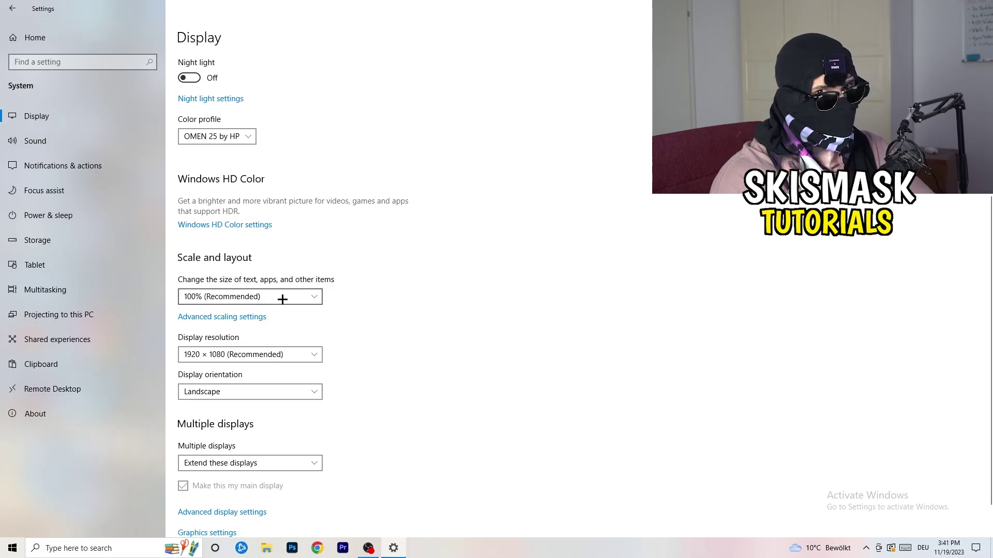
scroll(274, 305, down, 2)
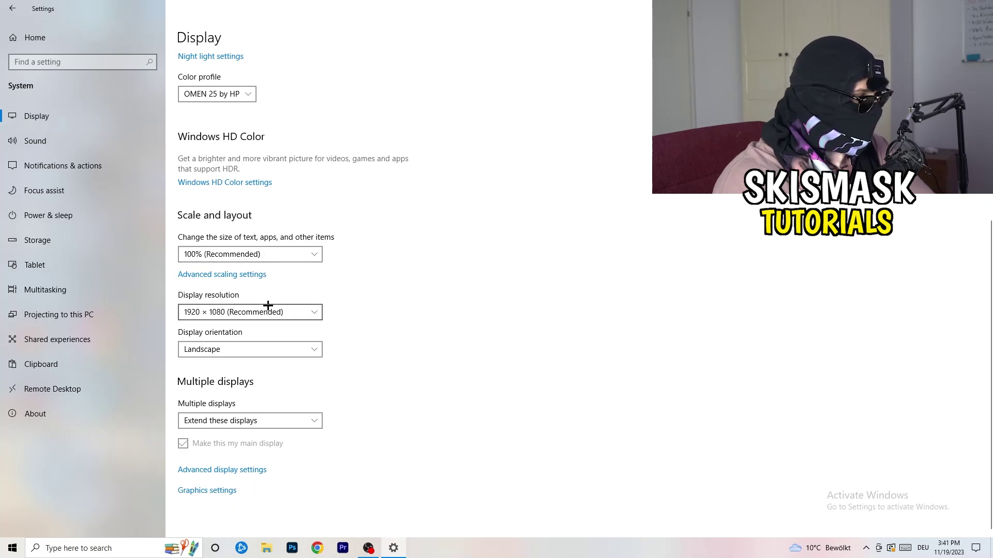
key(alt+Down)
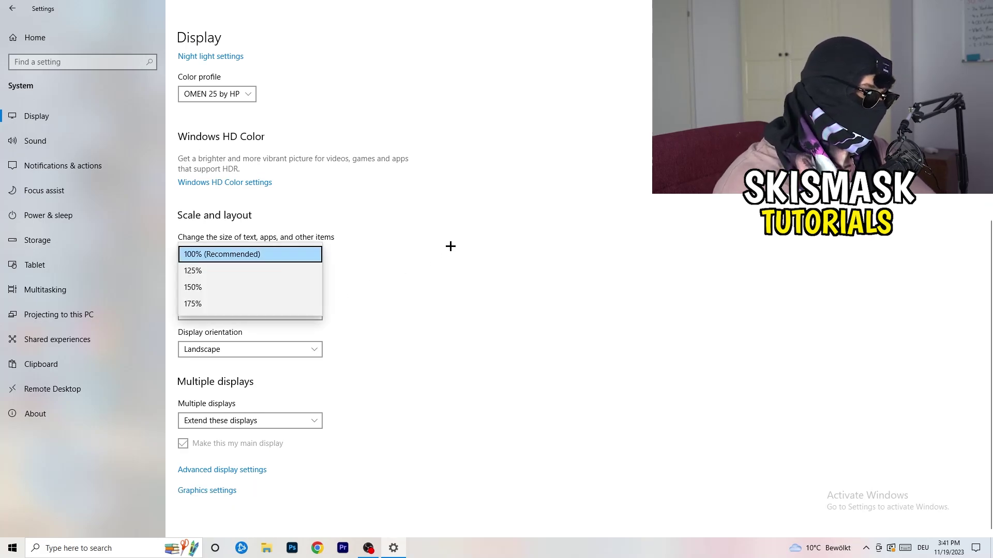
key(Escape)
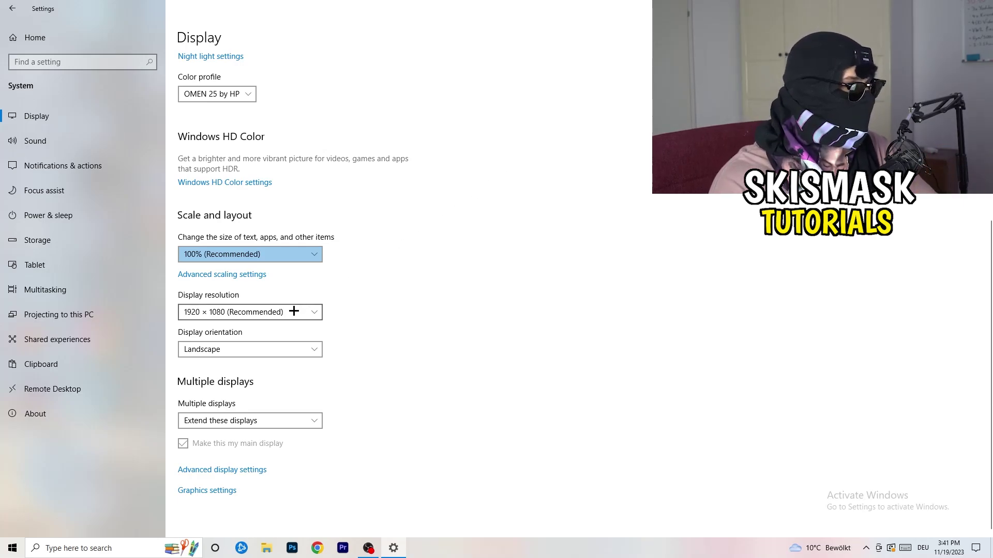
- Keep the display resolution at 1920 × 1080 and go to the Storage page
click(315, 312)
click(359, 294)
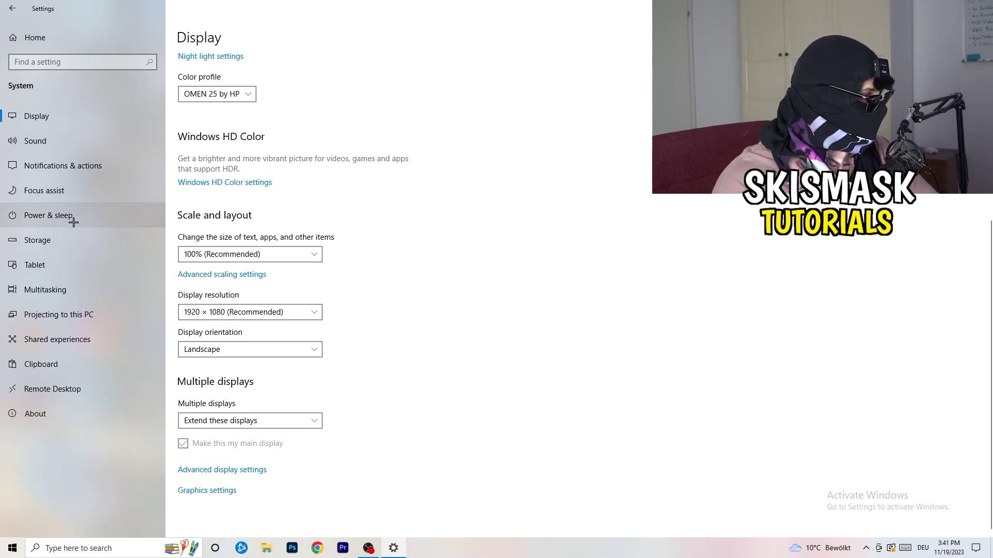
click(73, 239)
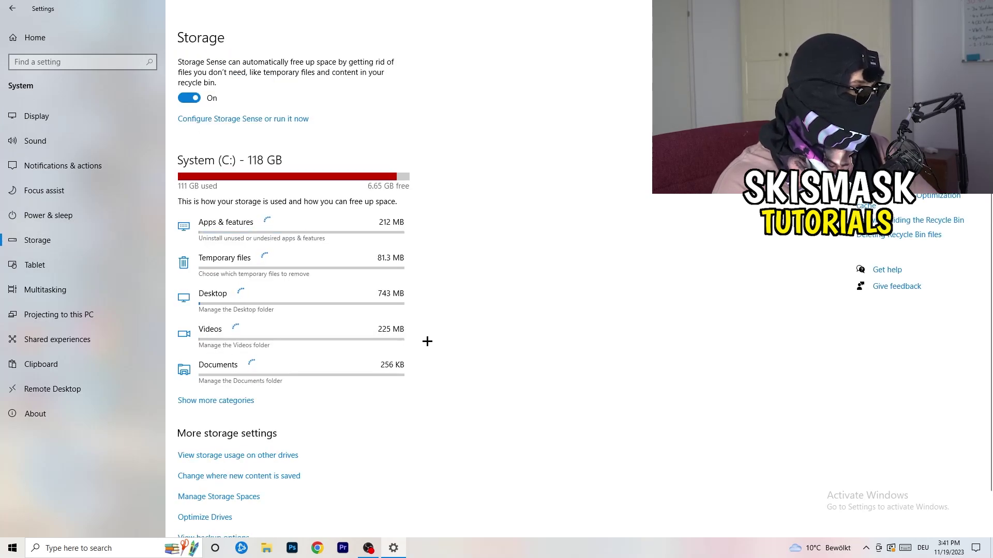
- Keep Storage Sense weekly with 14-day recycle bin cleanup, but stop deleting unused temporary files
click(216, 120)
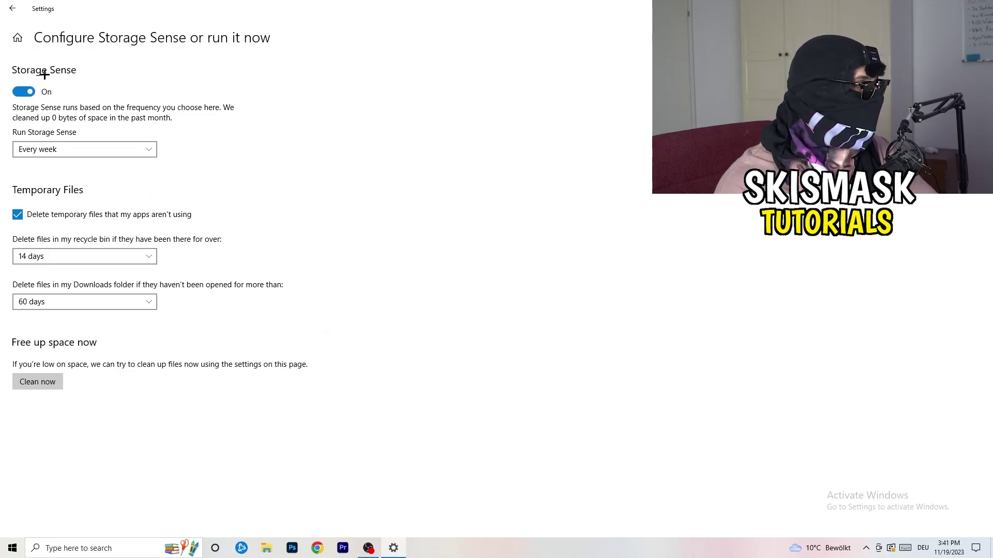
click(83, 150)
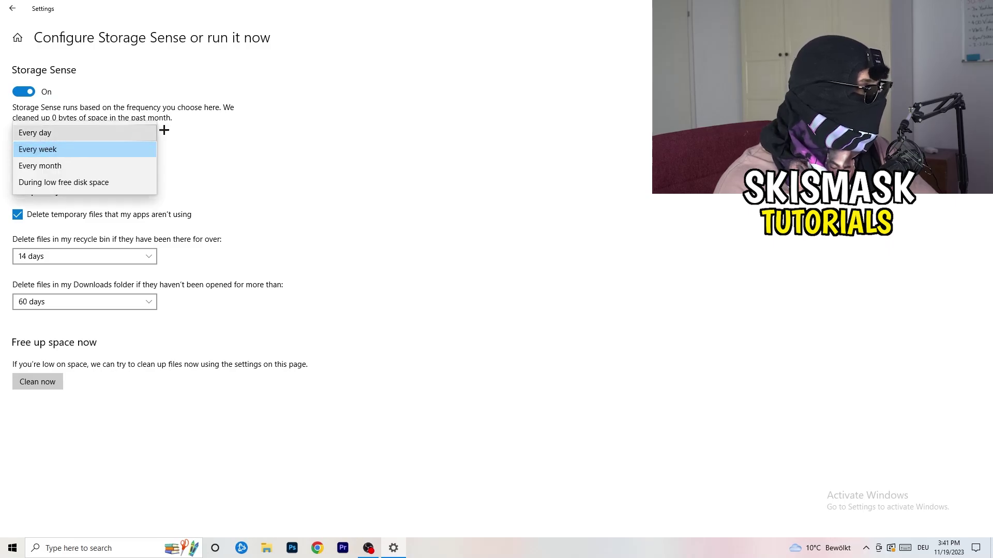
click(175, 231)
click(150, 217)
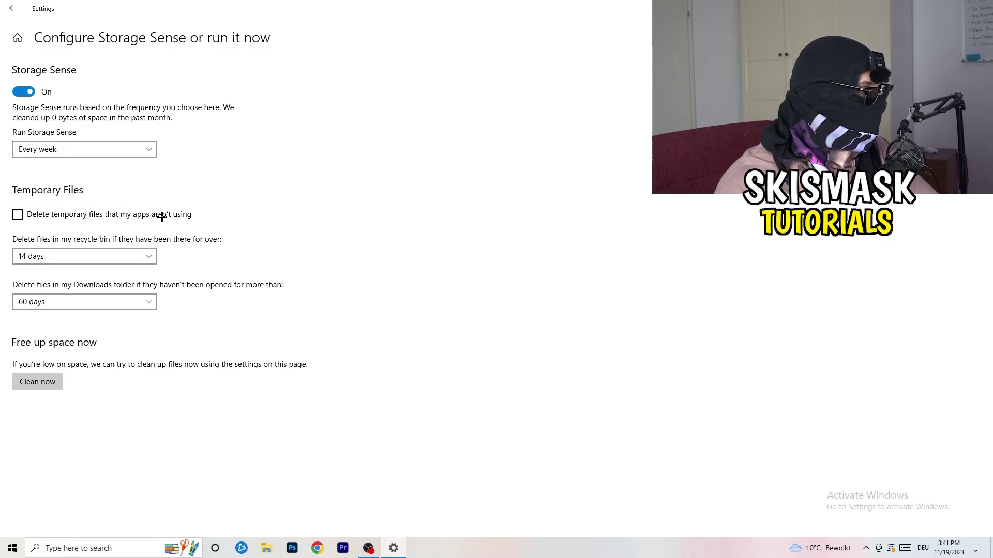
click(73, 255)
click(188, 323)
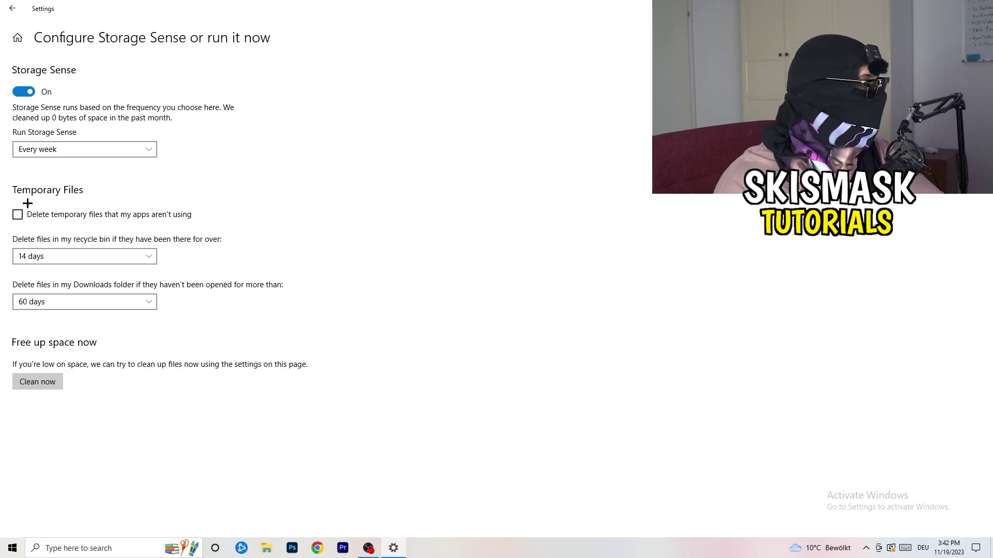
click(2, 12)
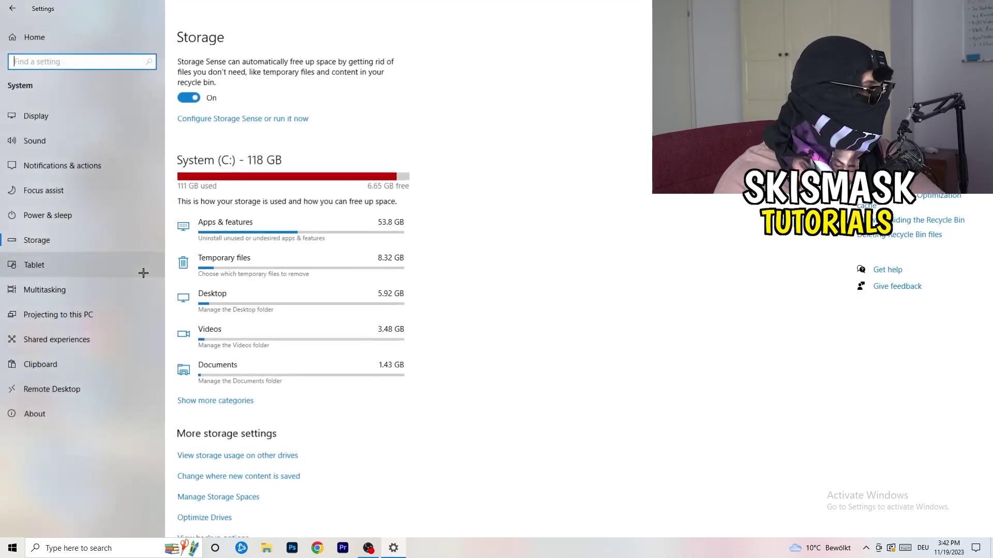
click(115, 216)
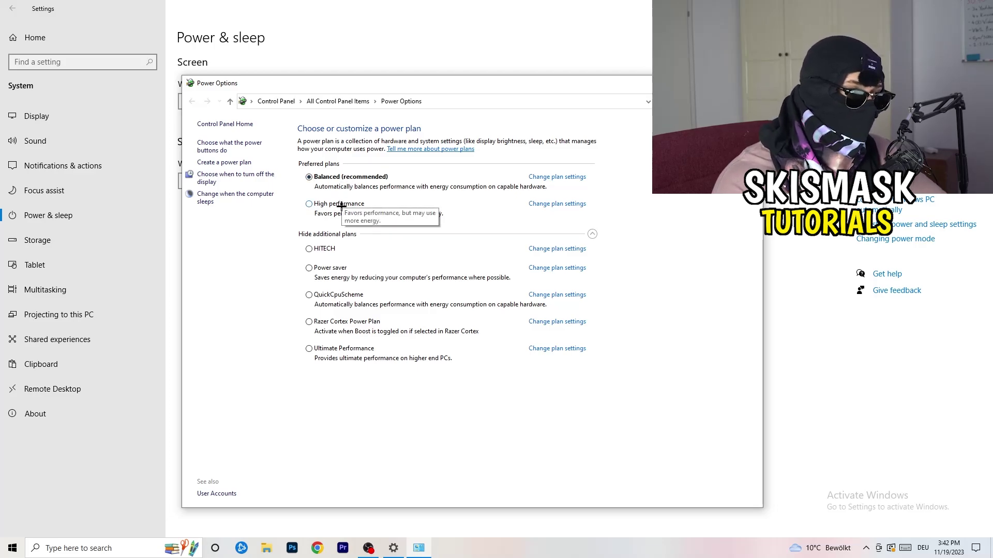
- Toggle the additional power plans, keep Balanced active, and close Power Options and Settings
click(334, 235)
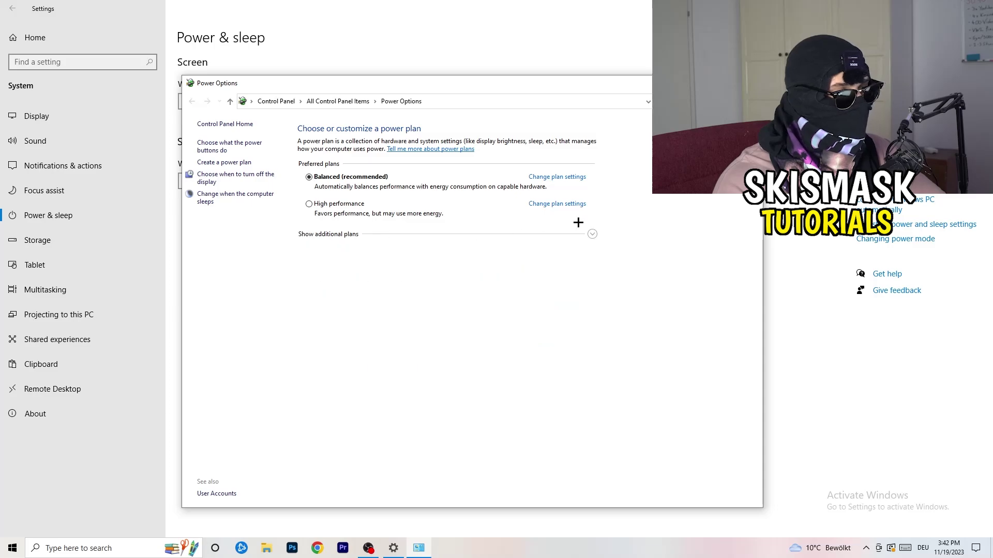
click(592, 234)
click(592, 235)
click(592, 234)
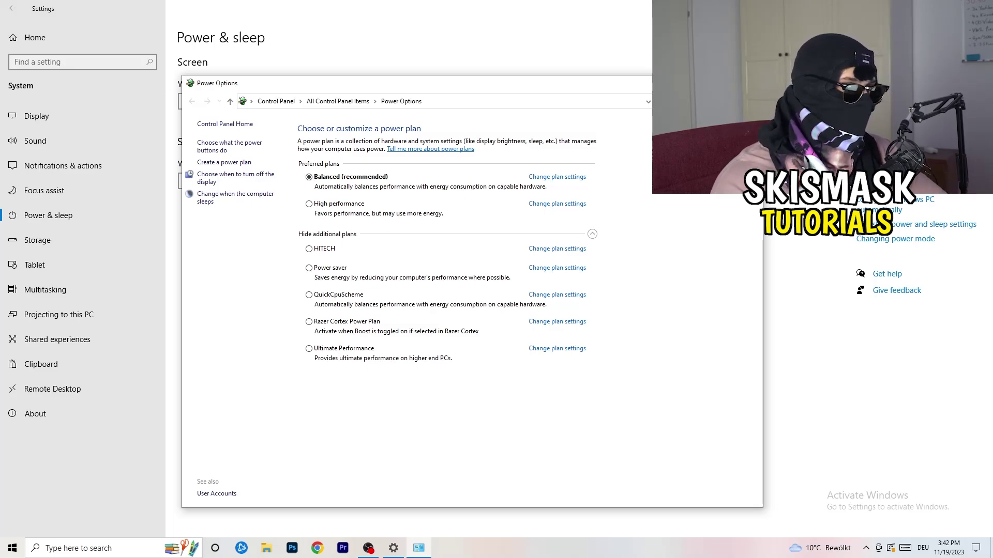
key(alt+F4)
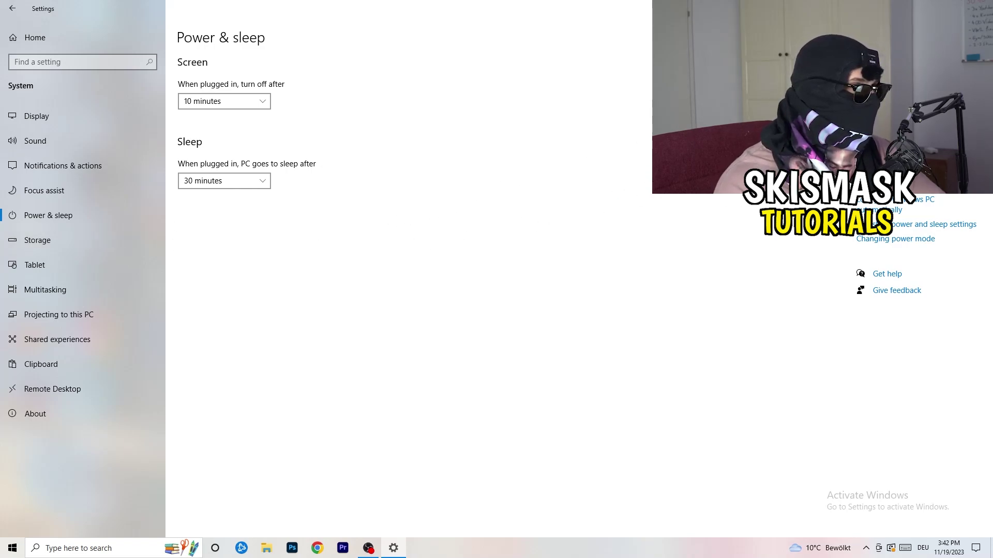
key(alt+F4)
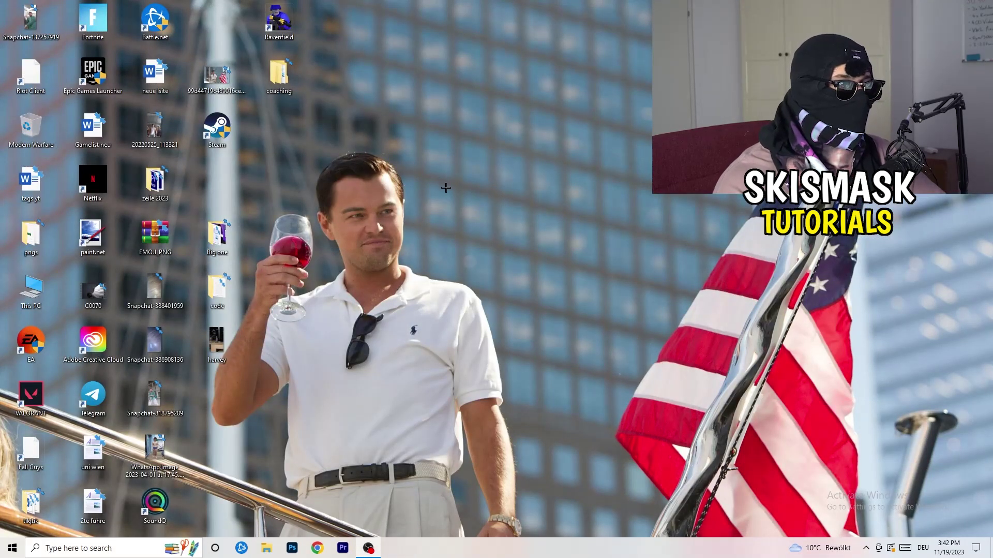
- Move the Steam shortcut onto open wallpaper and open its Properties
drag(228, 139, 538, 193)
click(435, 245)
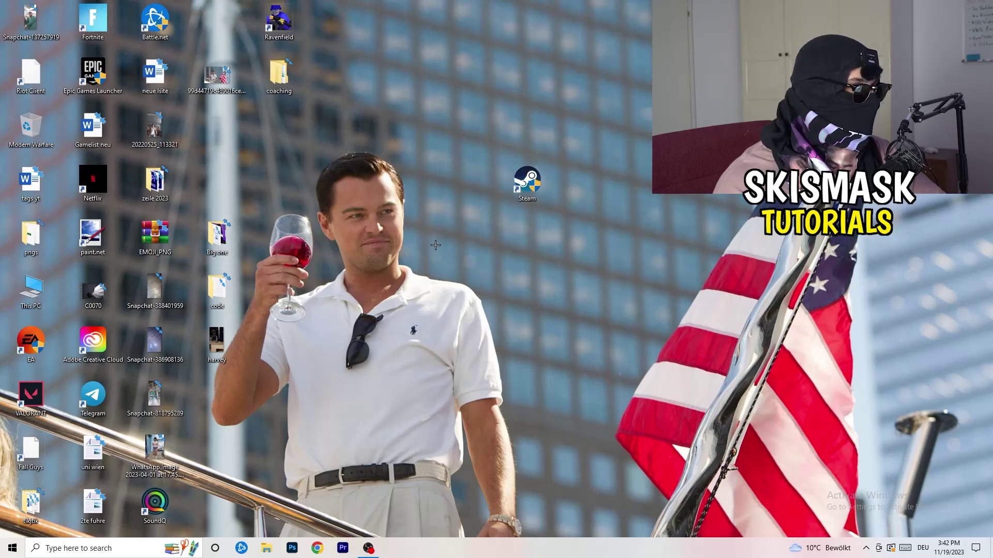
right_click(518, 185)
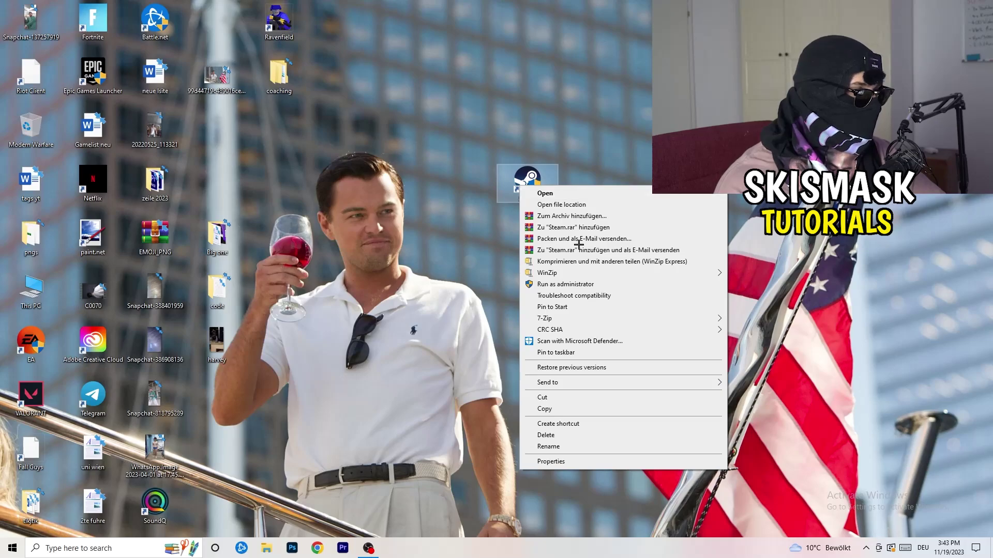
click(568, 462)
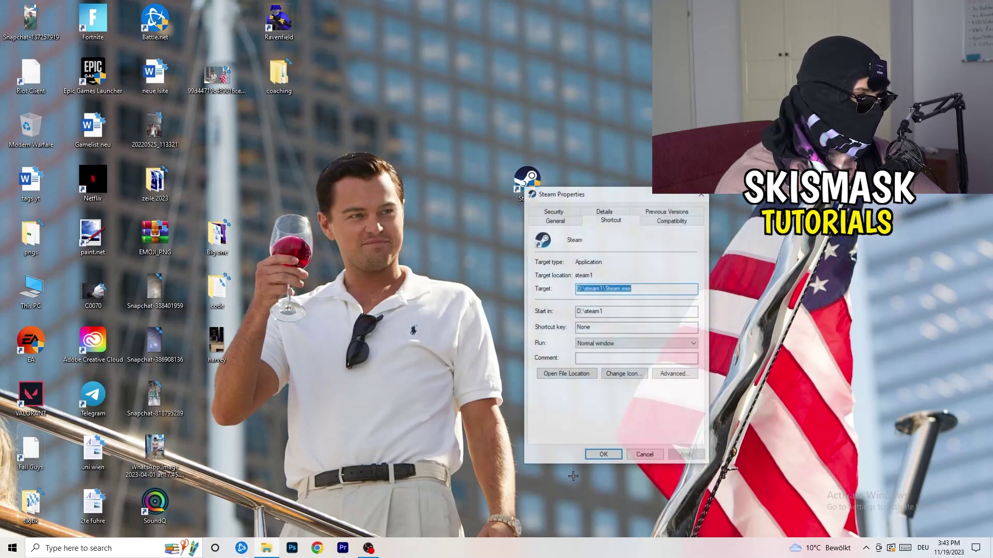
- Set Steam to run in Windows 8 compatibility mode as administrator and save
drag(577, 190, 479, 146)
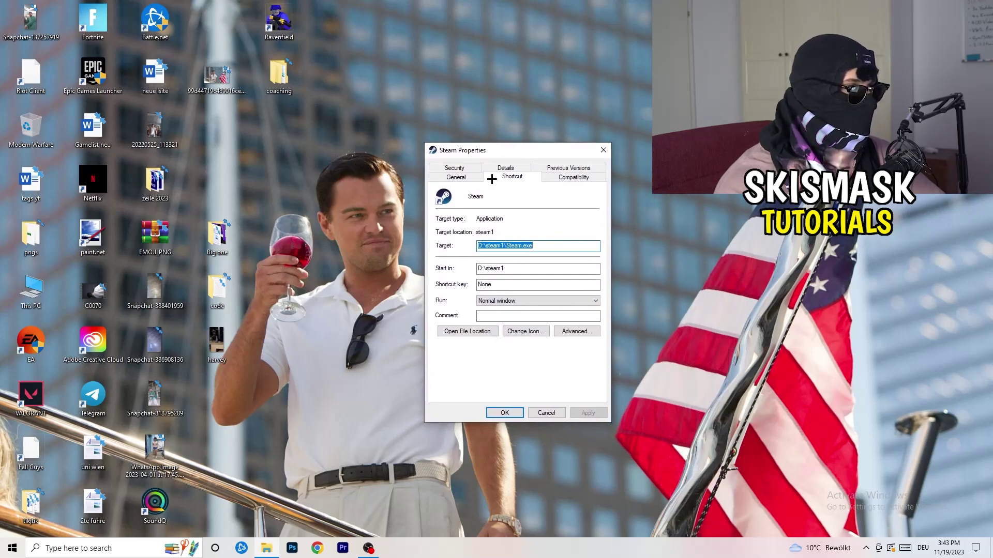
click(585, 179)
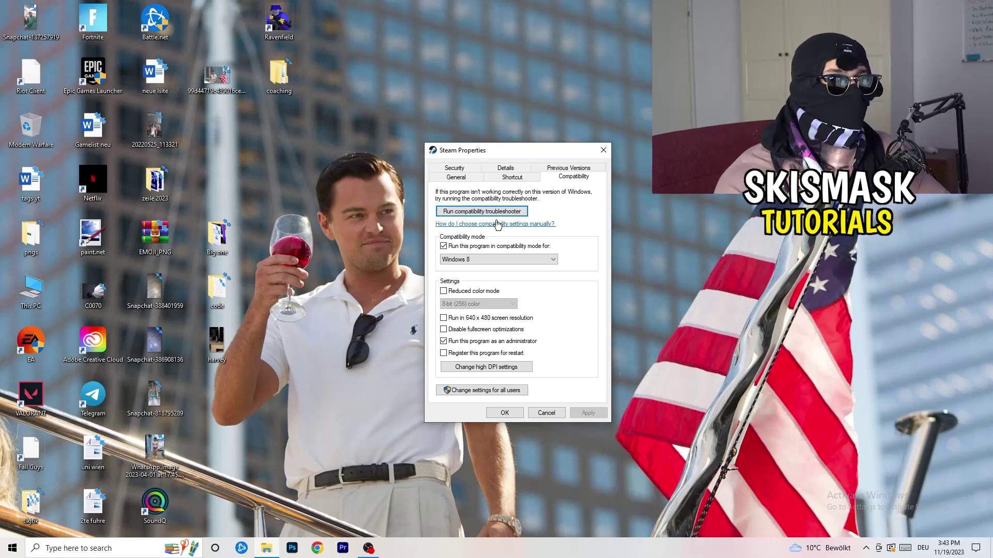
click(443, 246)
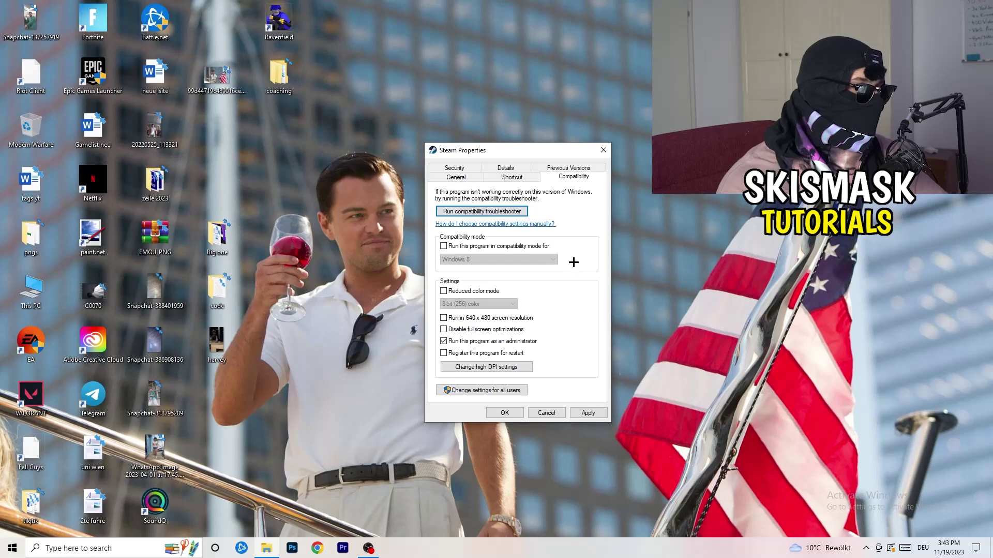
click(443, 246)
click(490, 260)
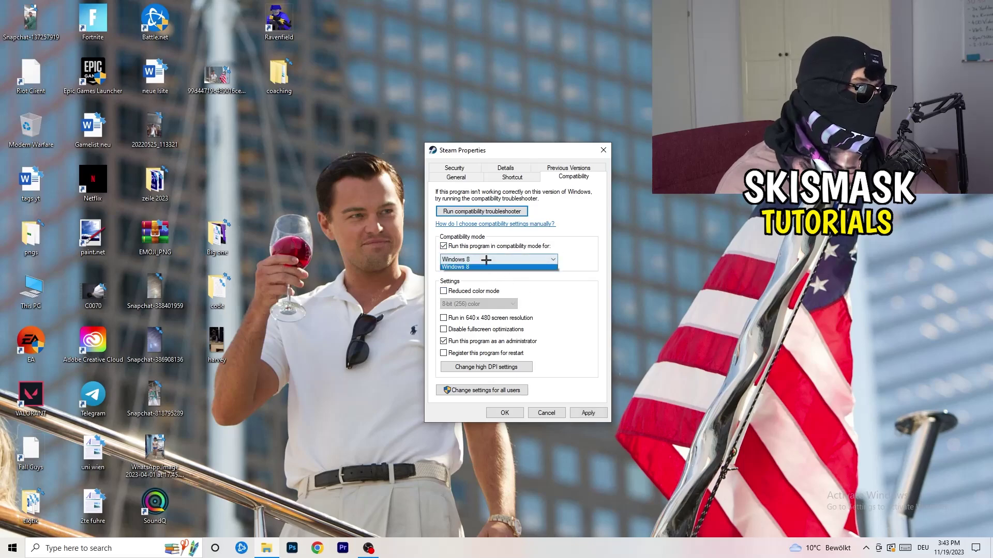
click(583, 238)
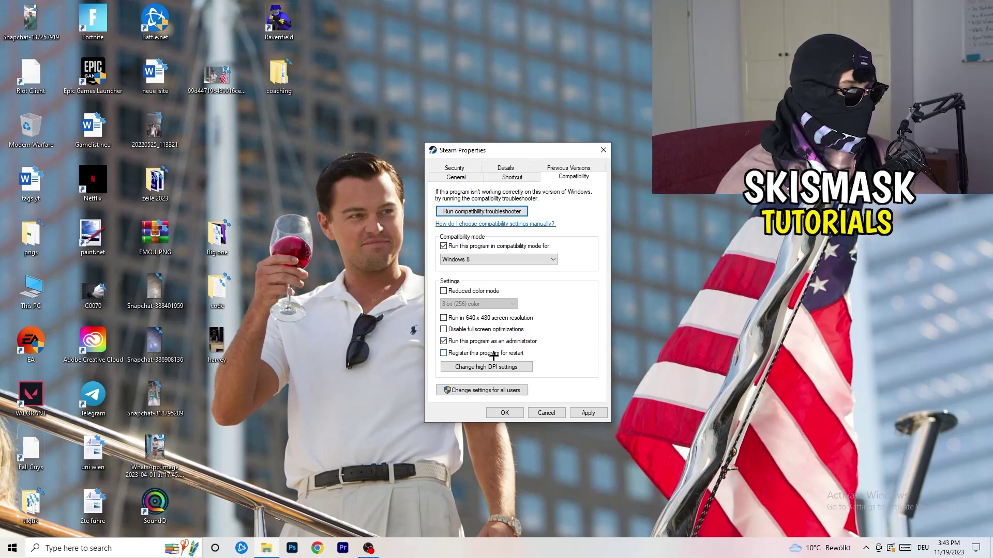
click(577, 413)
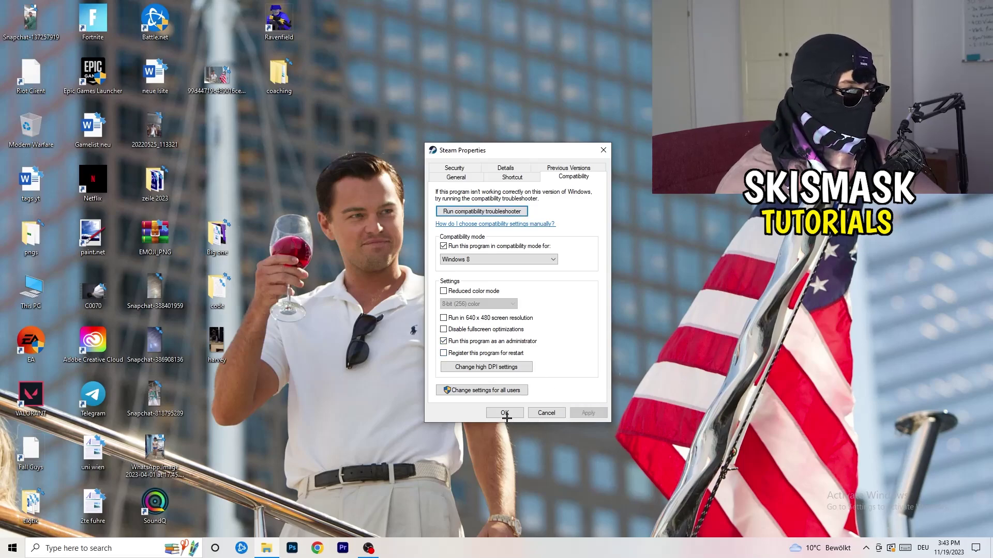
click(506, 414)
drag(521, 176, 594, 193)
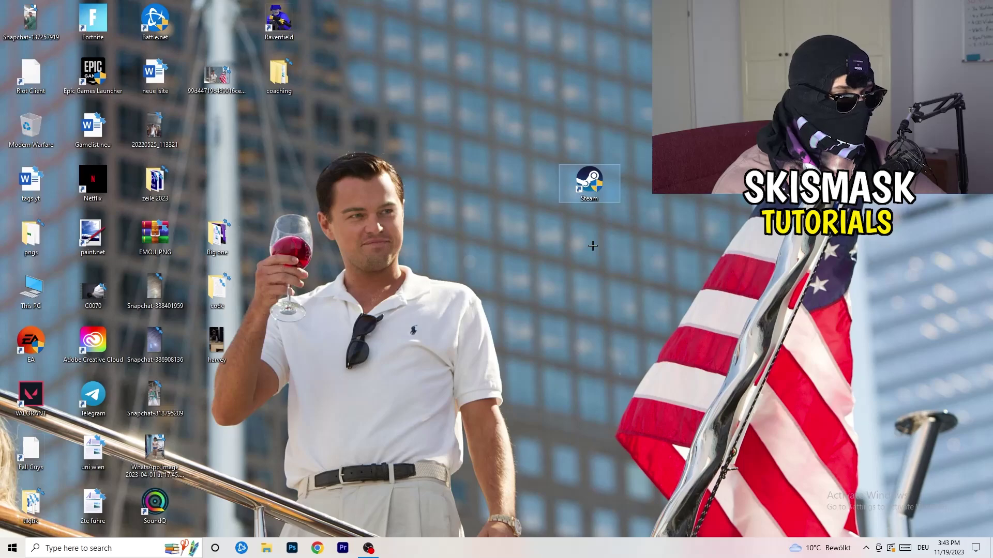
- Return the Steam shortcut to the fourth icon column and open the Start menu
click(602, 317)
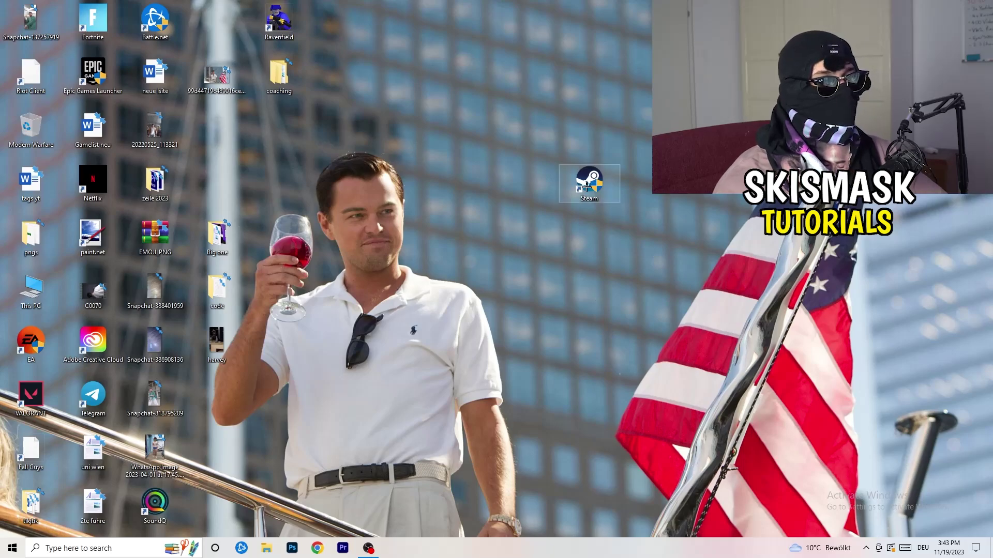
mouse_move(586, 187)
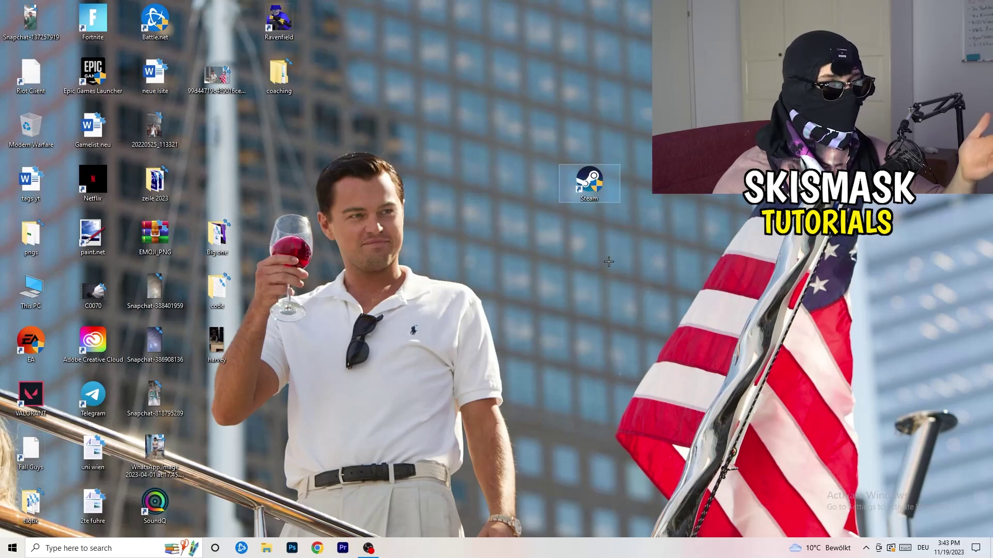
right_click(589, 183)
click(523, 275)
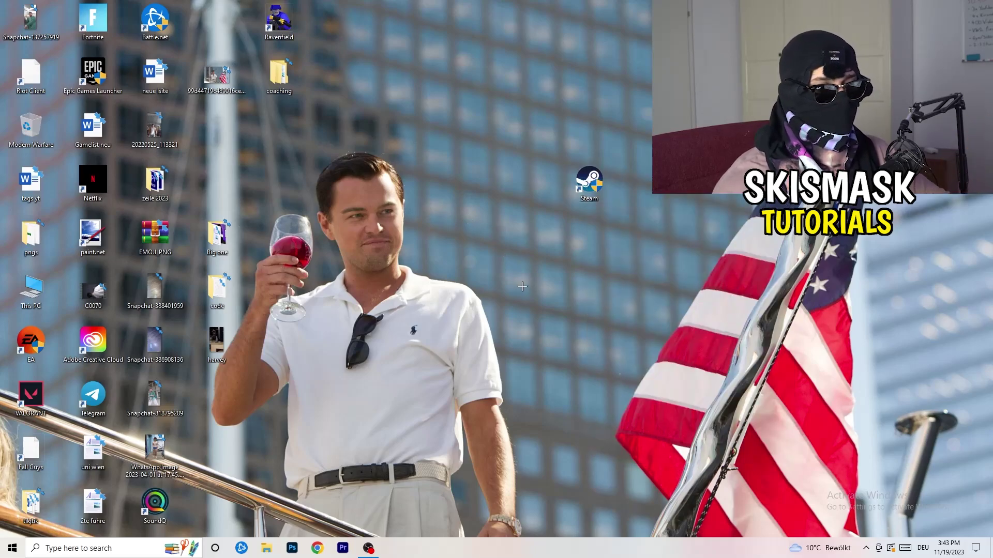
drag(589, 182, 227, 127)
click(406, 119)
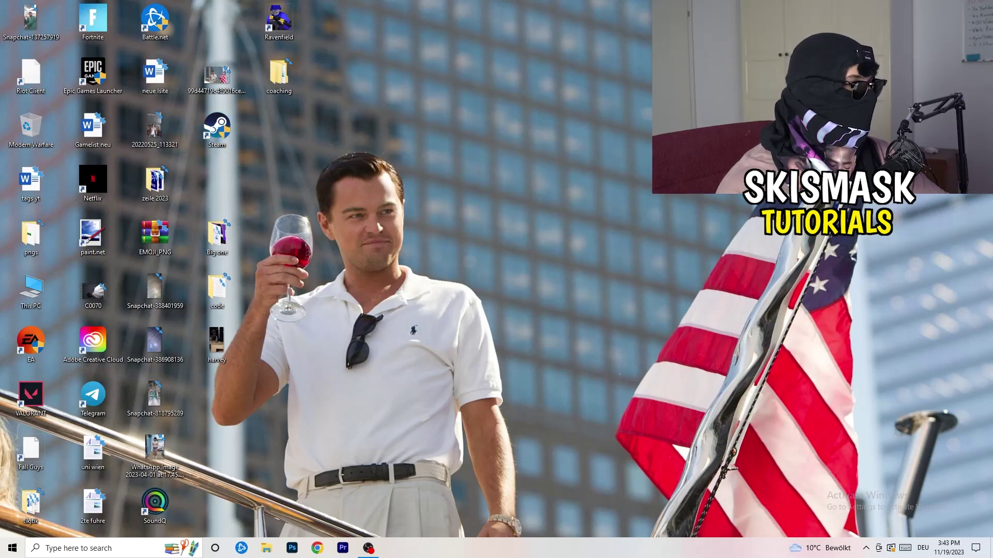
click(12, 548)
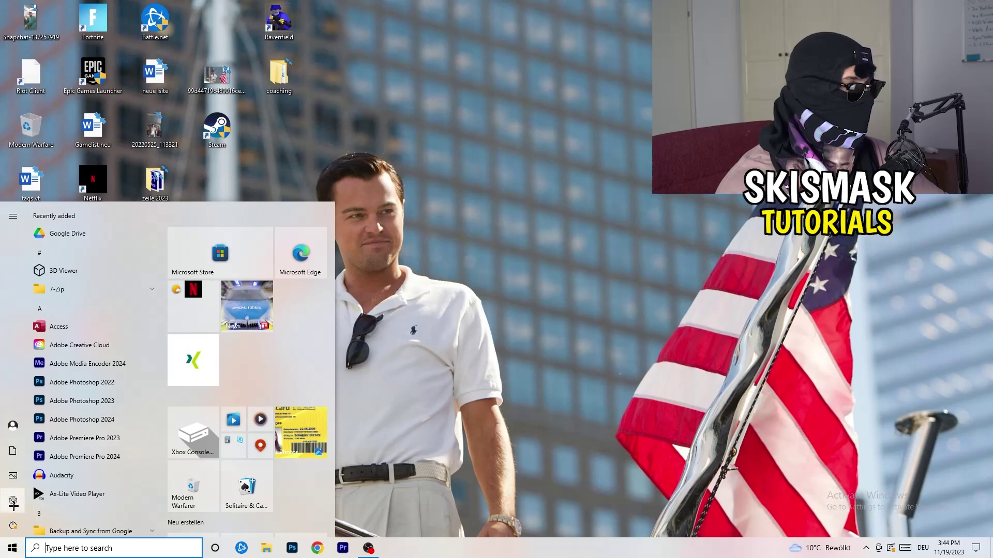
- Open the Gaming Captures settings: background recording off, recorded audio off, 30 fps
click(13, 503)
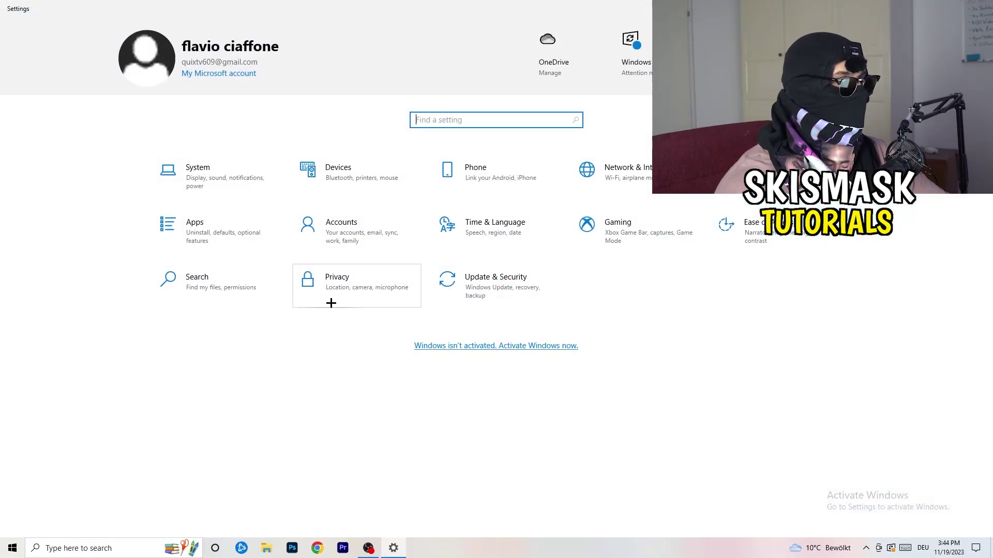
click(581, 228)
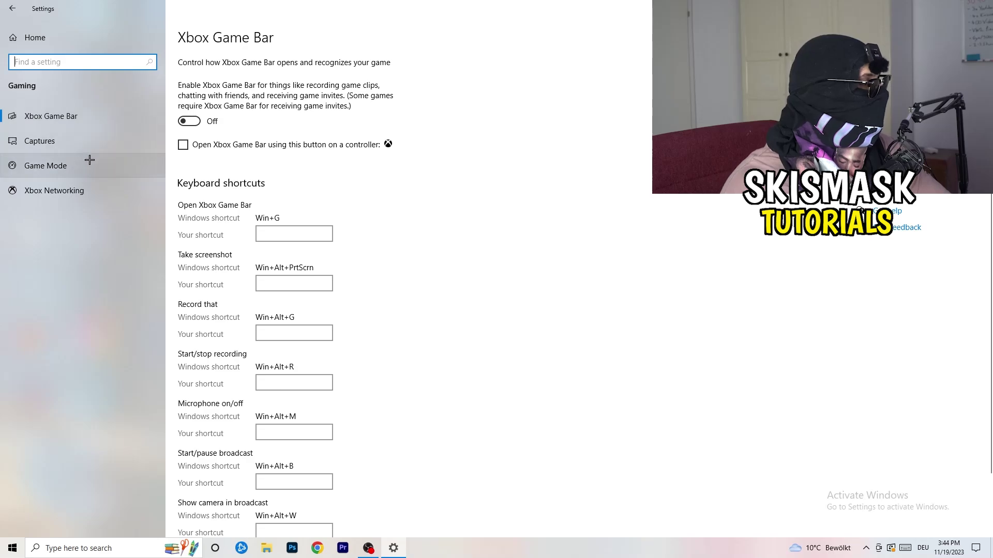
click(39, 141)
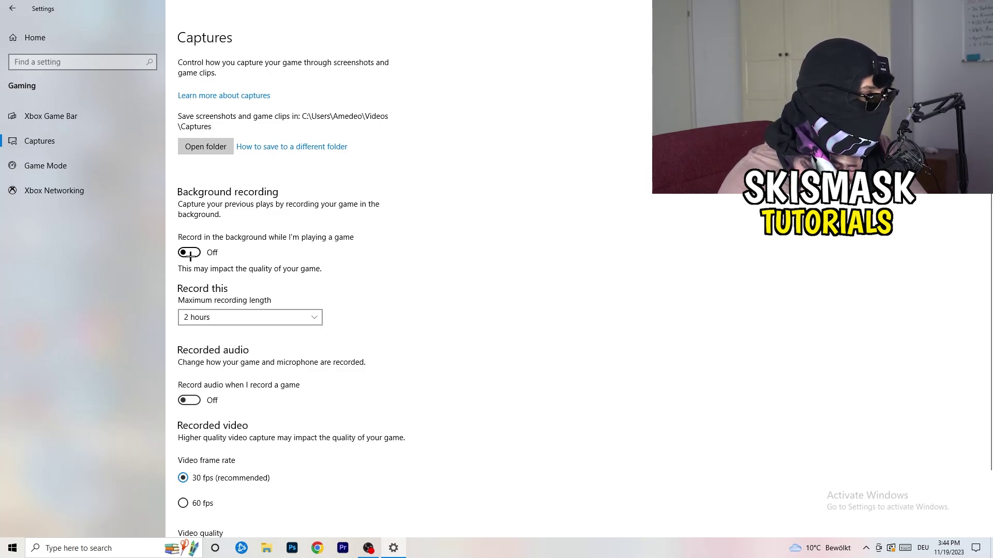
- Check that the capture recording toggles are off, then confirm Game Mode is switched on
scroll(310, 326, down, 2)
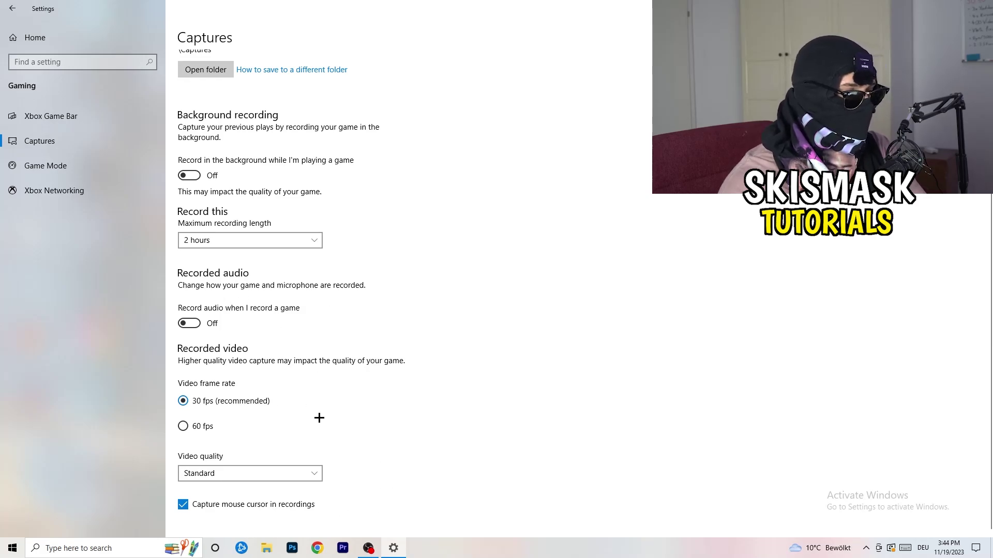
scroll(319, 418, up, 2)
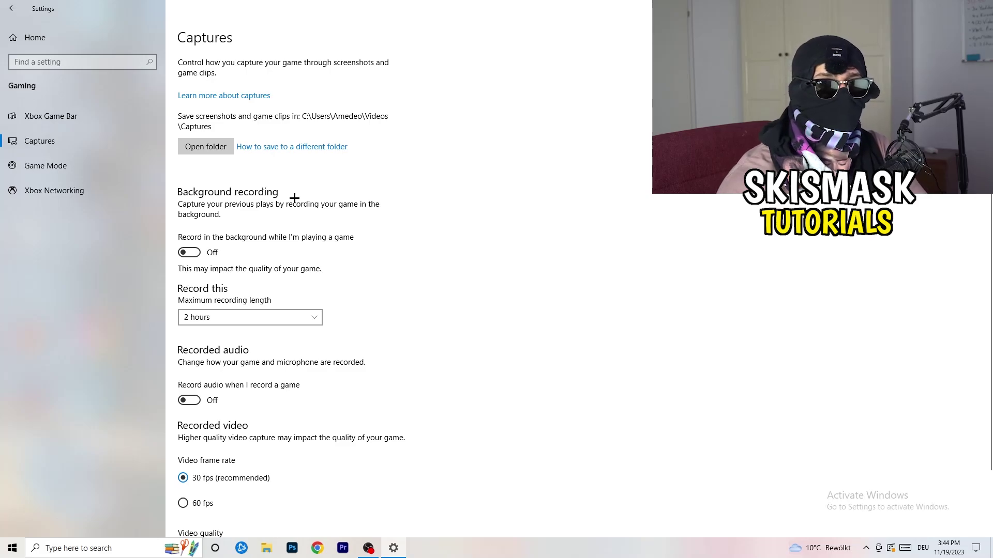
click(46, 165)
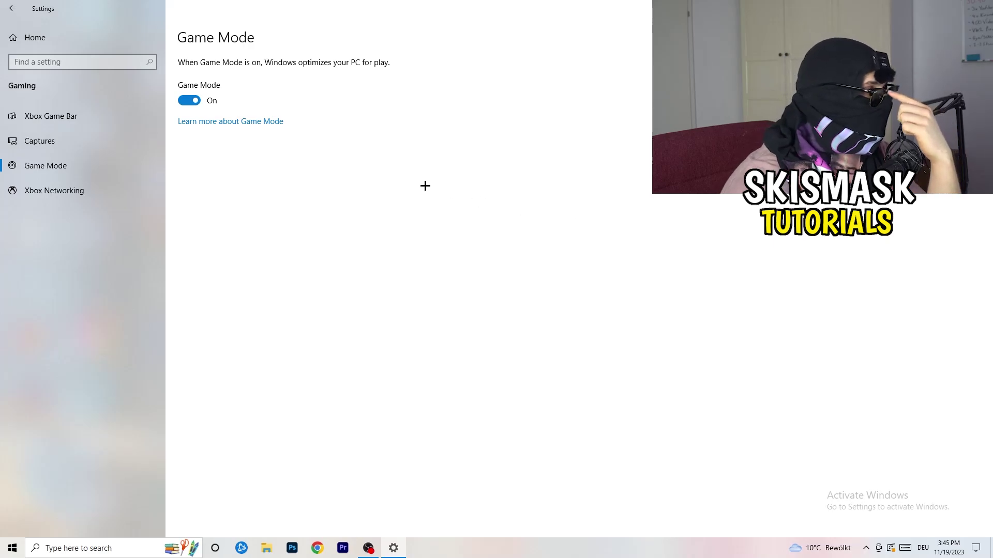
- Go to Windows Update, where the 2023-11 cumulative update awaits a restart
click(10, 6)
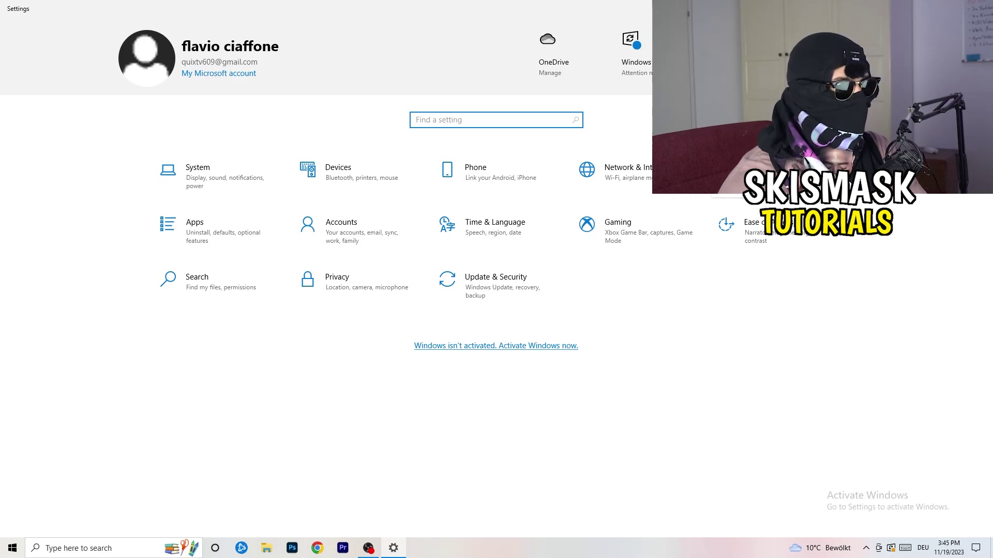
click(486, 283)
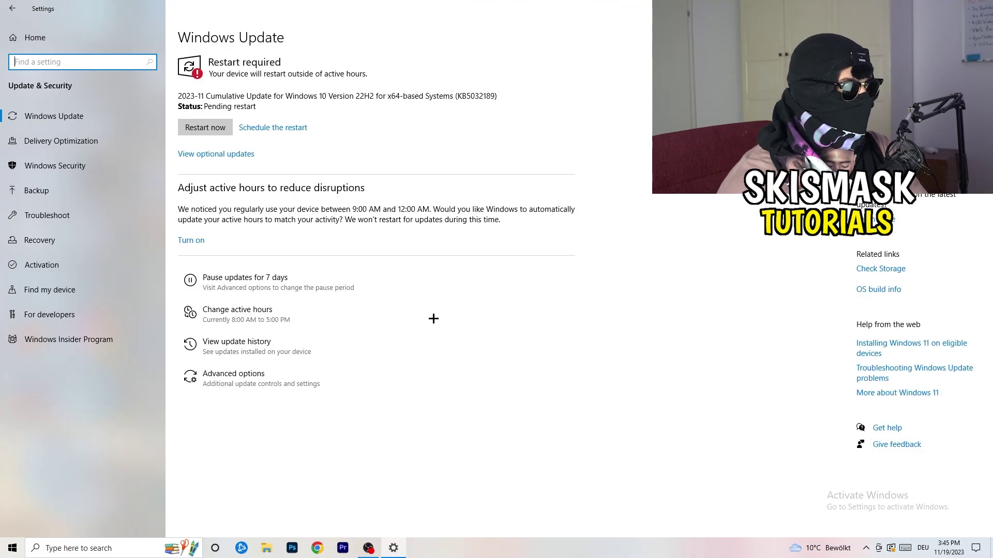
click(211, 63)
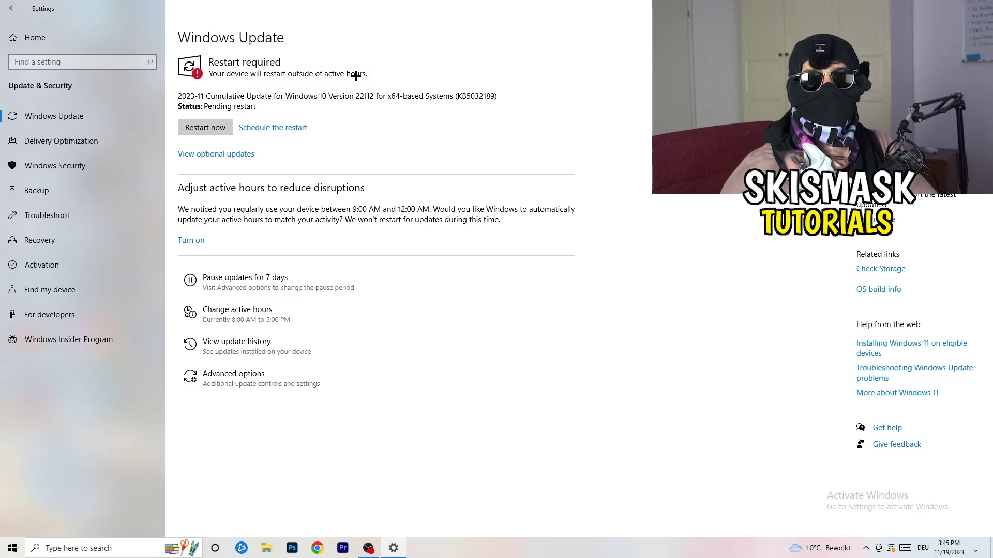